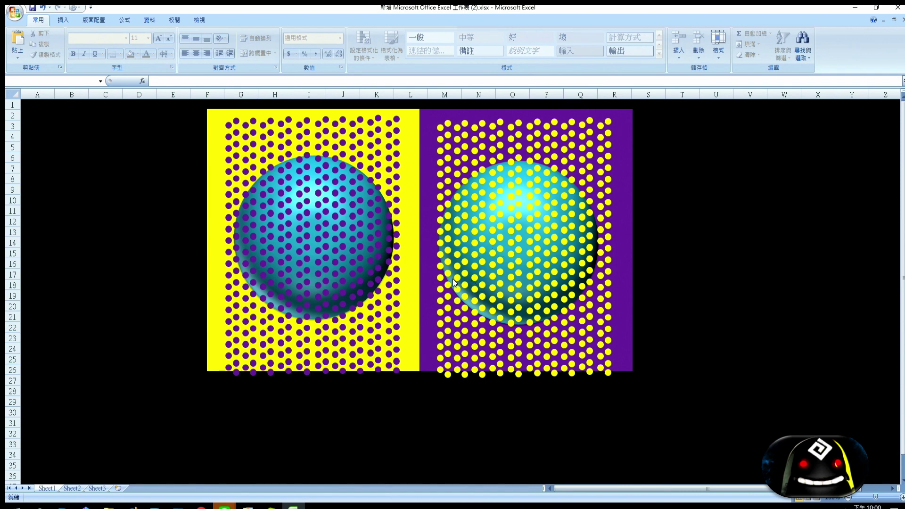
Move both dot patterns down off the spheres
scroll(449, 286, down, 1)
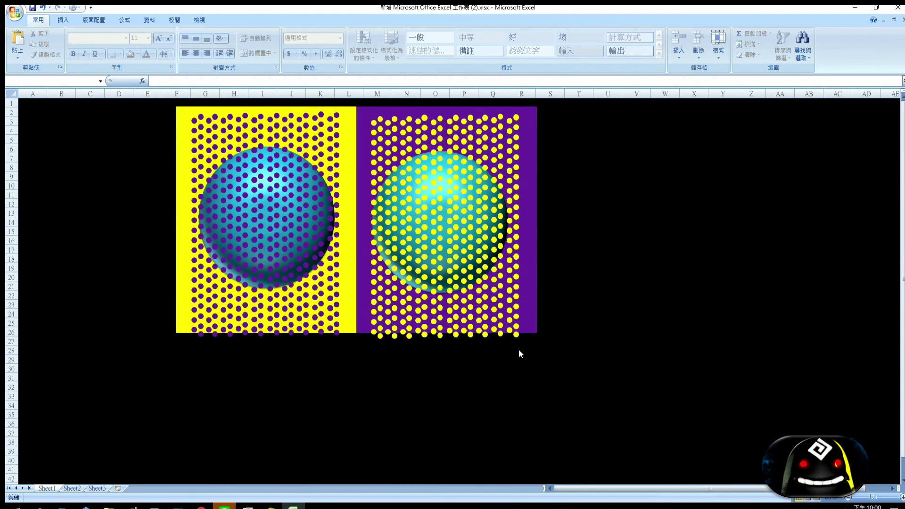
click(374, 253)
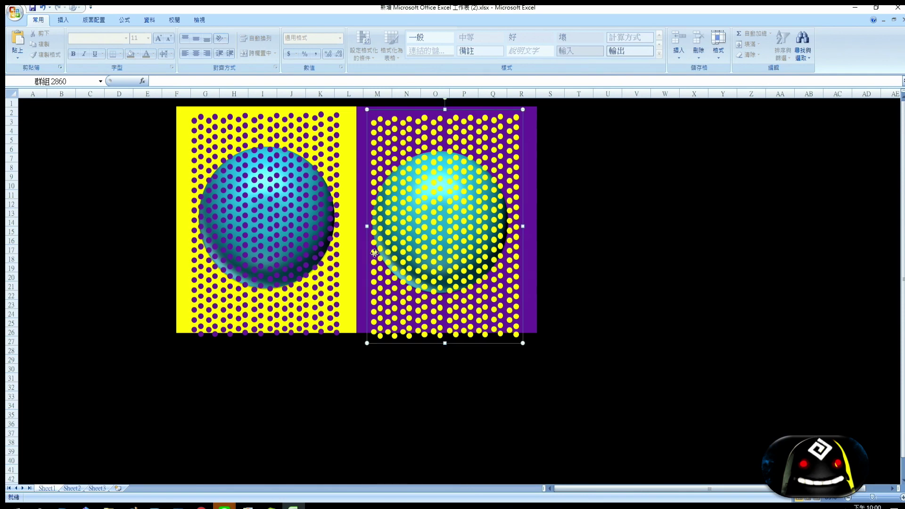
ctrl+click(339, 283)
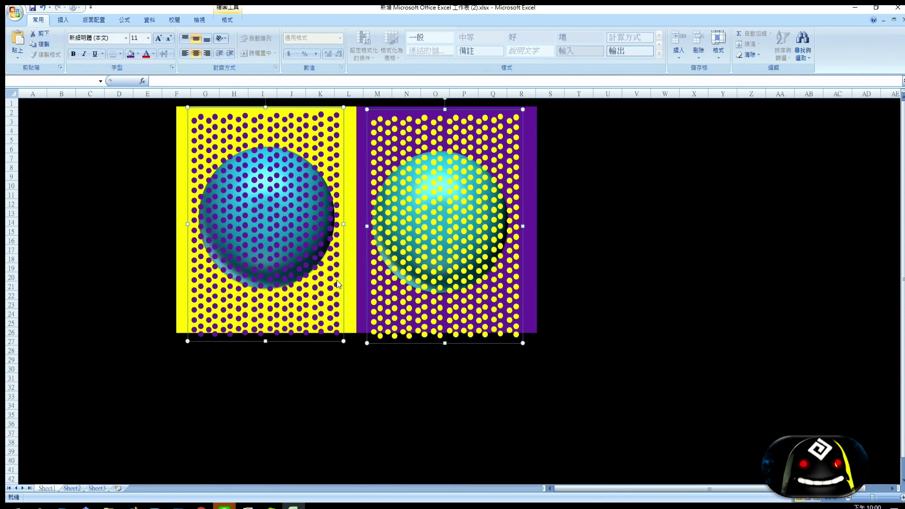
drag(338, 283, 332, 472)
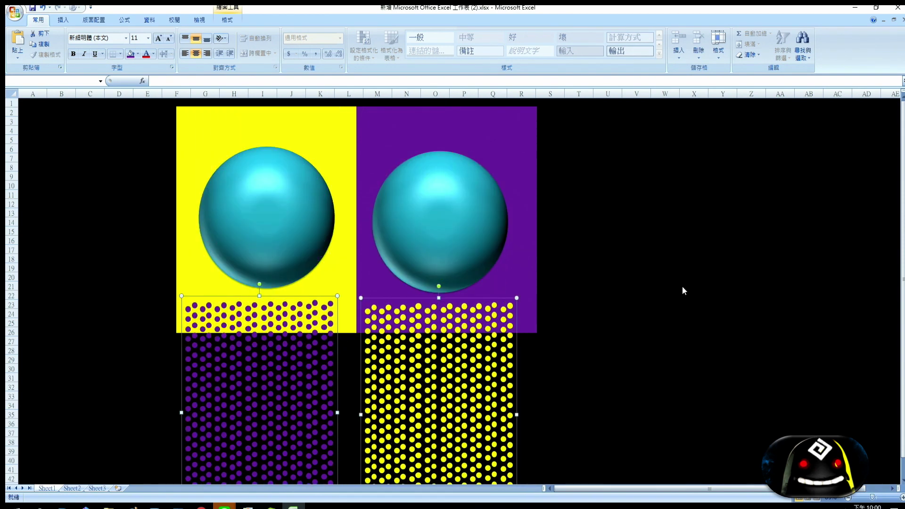
Delete the right sphere and place a copy of the left cyan sphere on the purple panel
click(434, 257)
drag(453, 249, 724, 262)
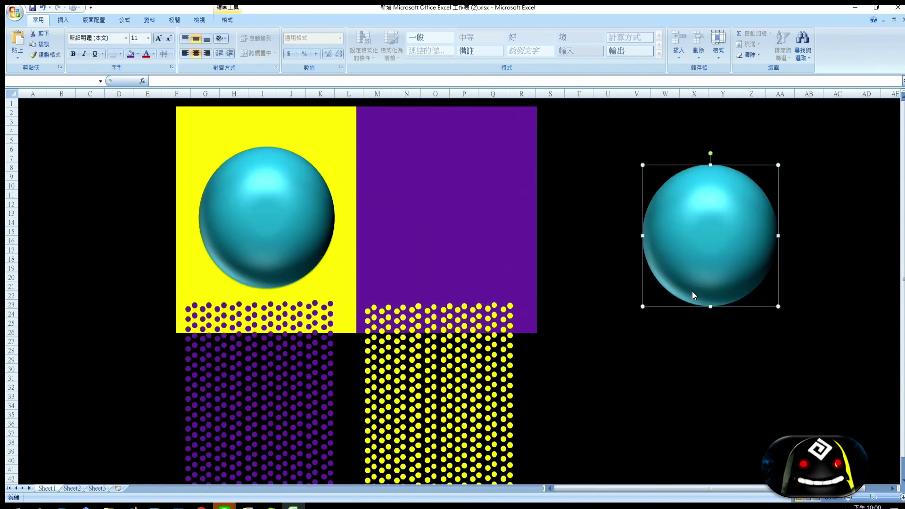
key(Delete)
click(278, 223)
drag(277, 225, 457, 228)
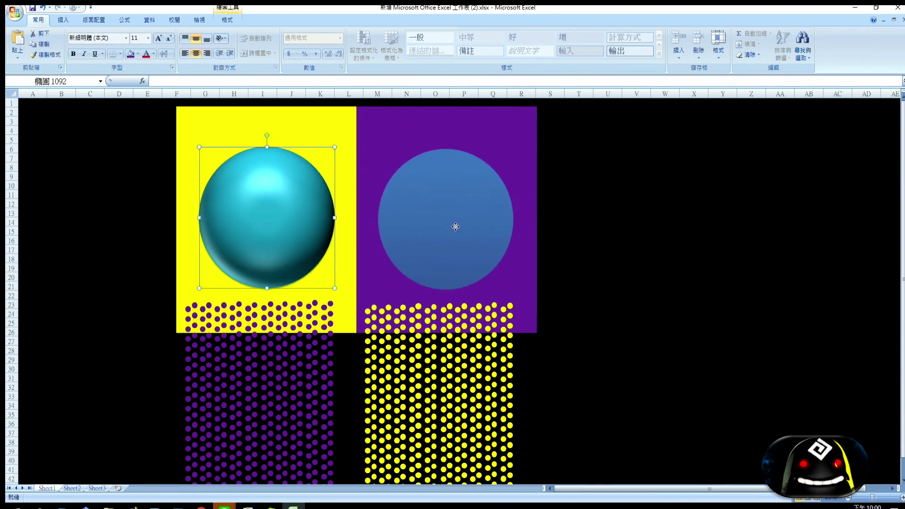
Move both dot patterns back over the spheres and bring the yellow dots to the front
click(387, 359)
shift+click(324, 361)
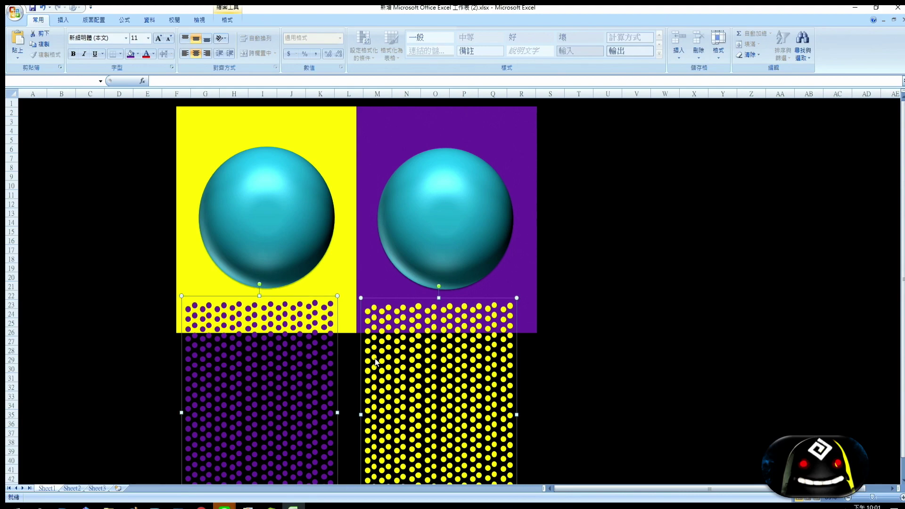
drag(375, 362, 387, 168)
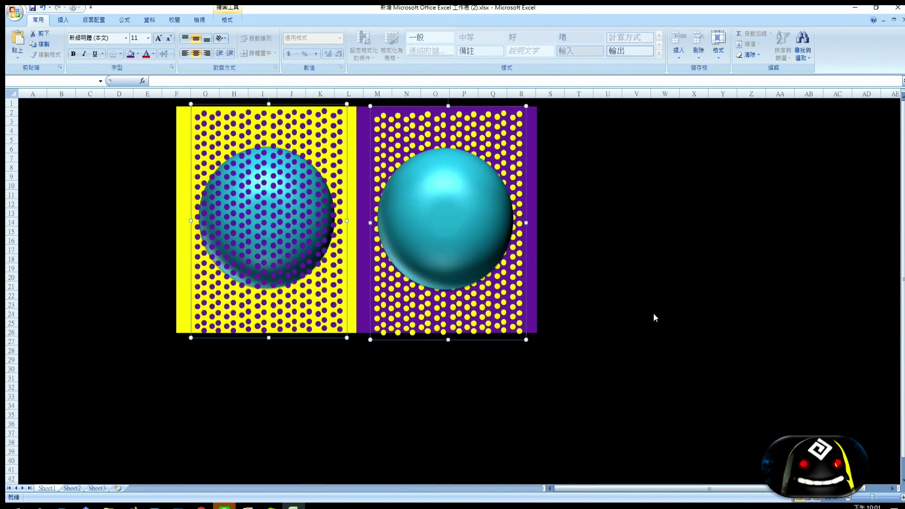
click(654, 311)
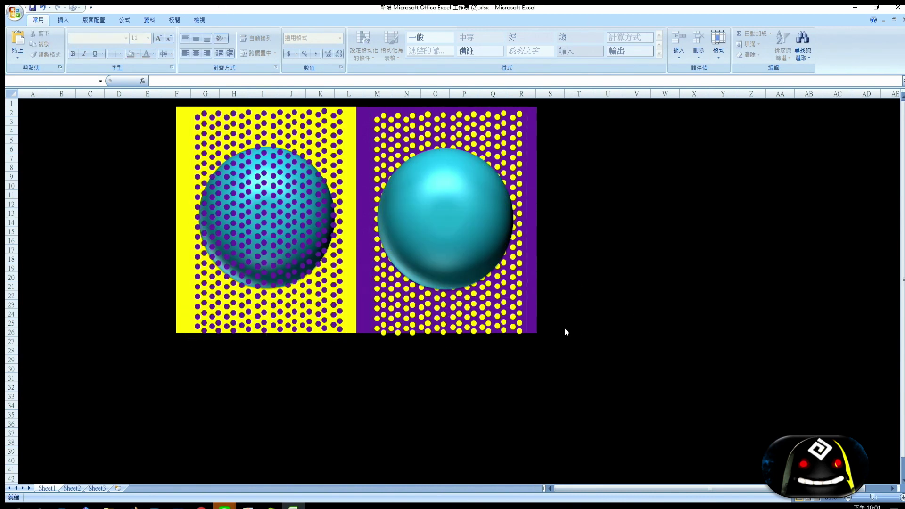
right_click(507, 275)
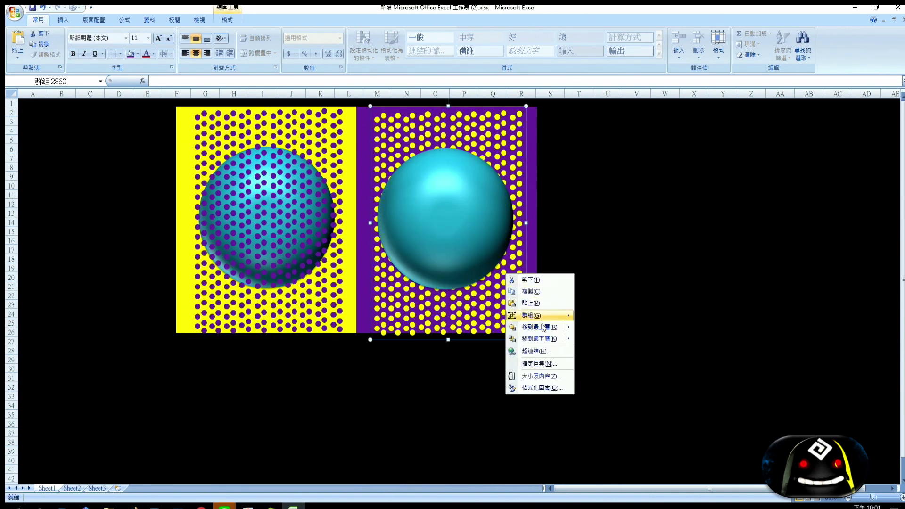
mouse_move(539, 326)
click(607, 327)
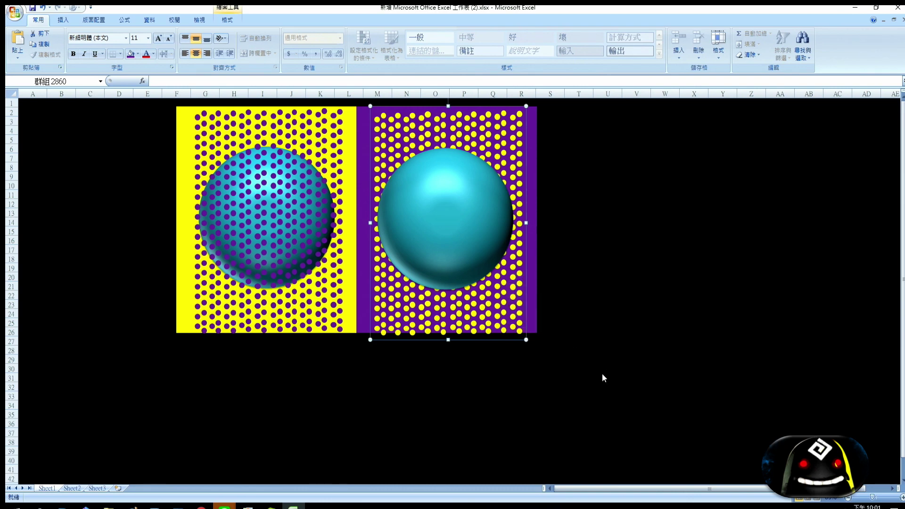
click(555, 408)
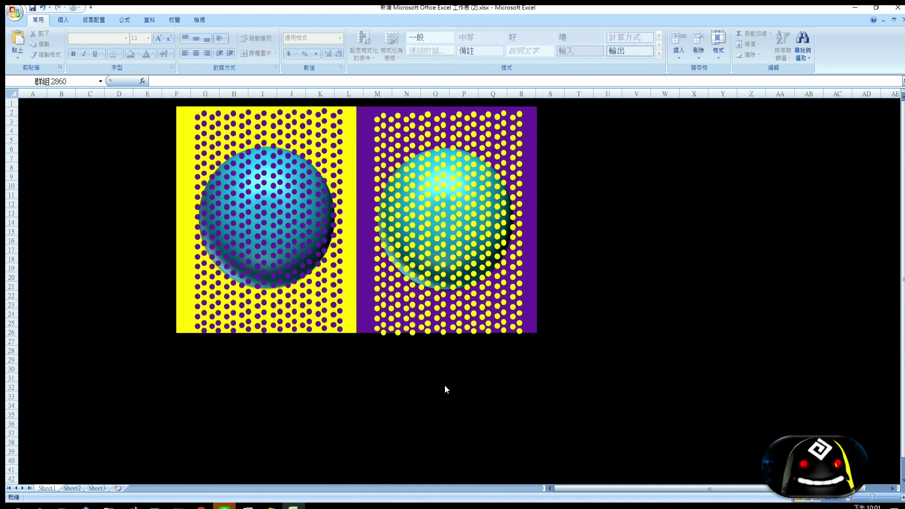
Slide the purple and yellow dot patterns off both cyan spheres, then select the left sphere
scroll(445, 385, up, 1)
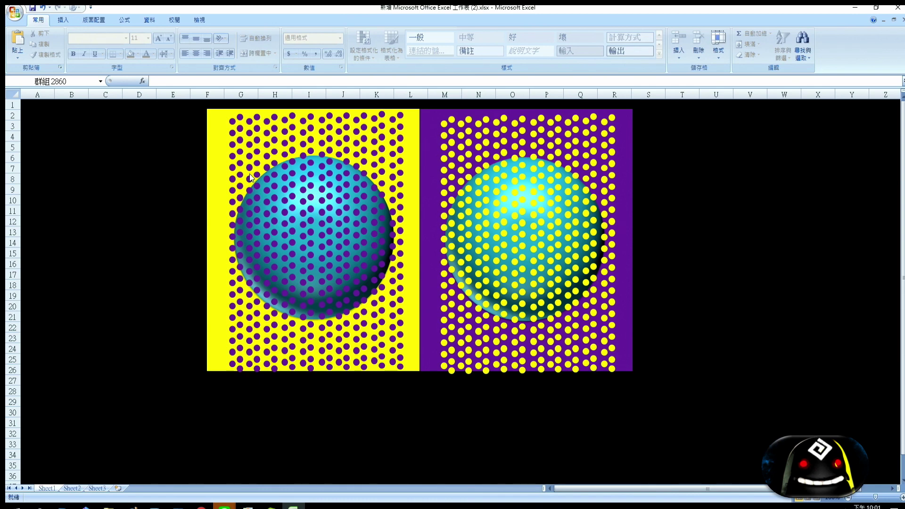
click(273, 196)
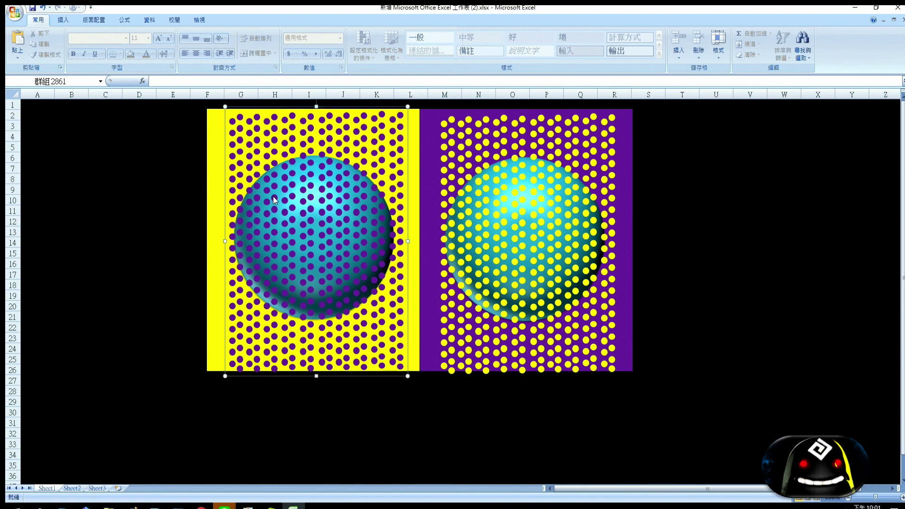
shift+click(443, 255)
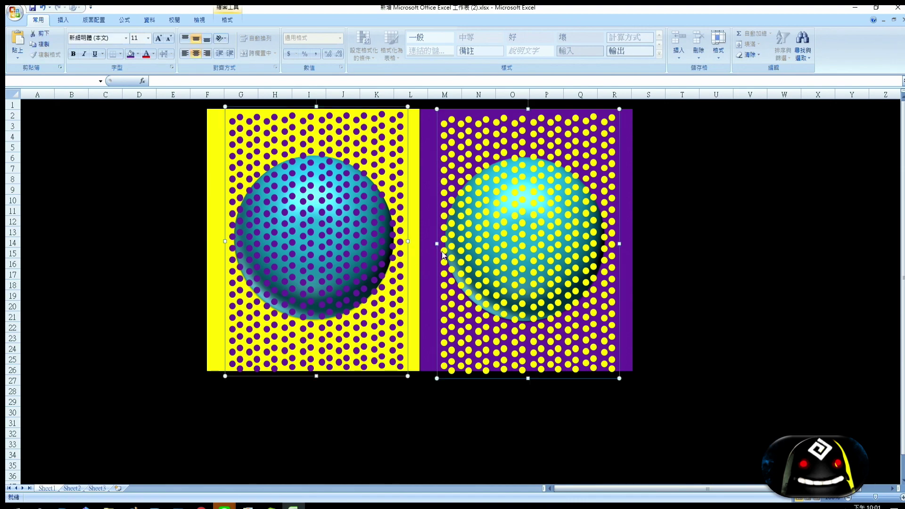
mouse_move(444, 256)
mouse_down()
mouse_move(678, 306)
mouse_move(717, 252)
mouse_up()
click(312, 255)
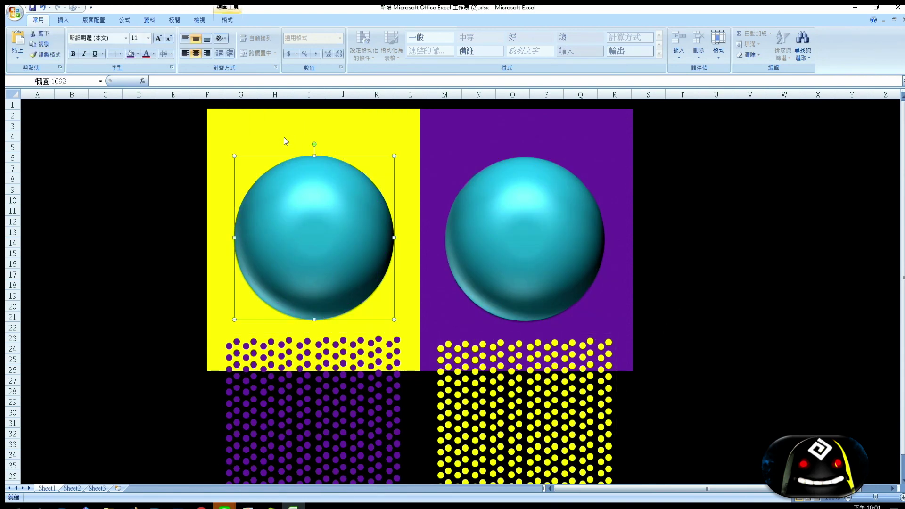
Draw an oval circle in the black area left of the panels
click(62, 19)
click(110, 52)
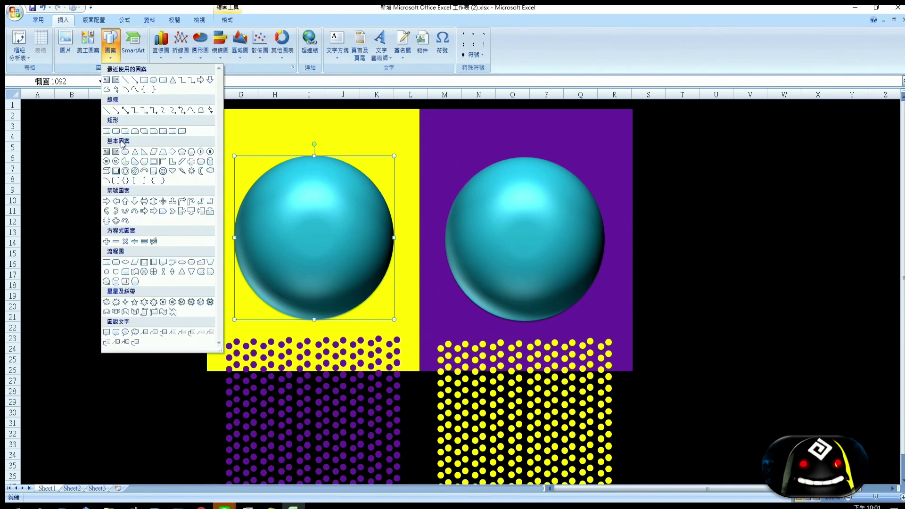
click(153, 80)
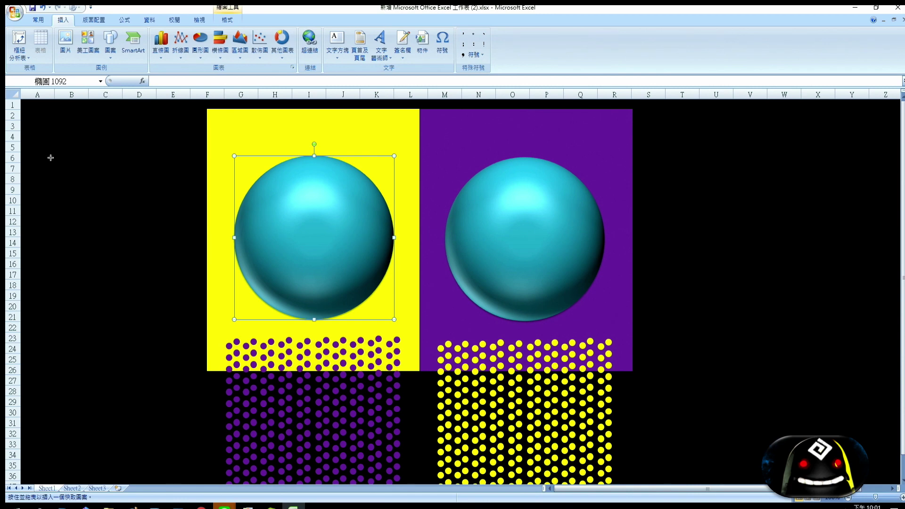
drag(51, 158, 204, 313)
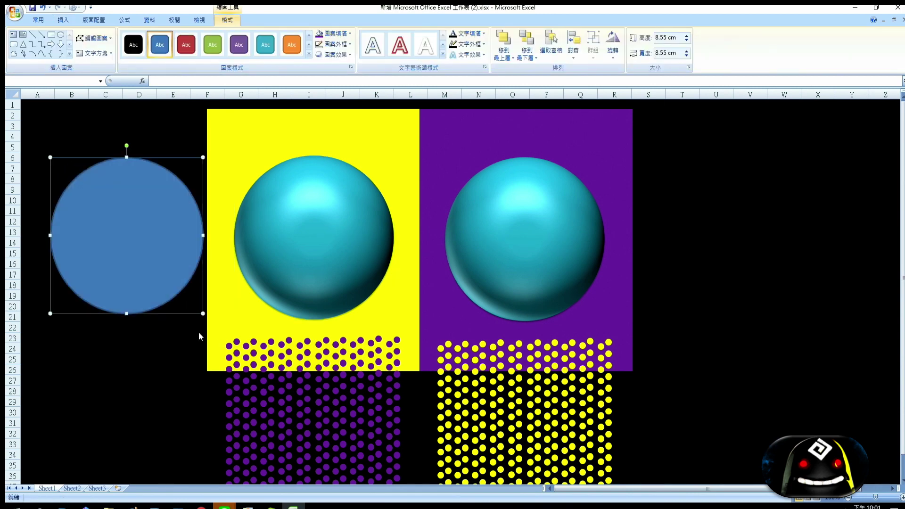
click(165, 332)
Apply the cyan shape style to the new circle
click(162, 268)
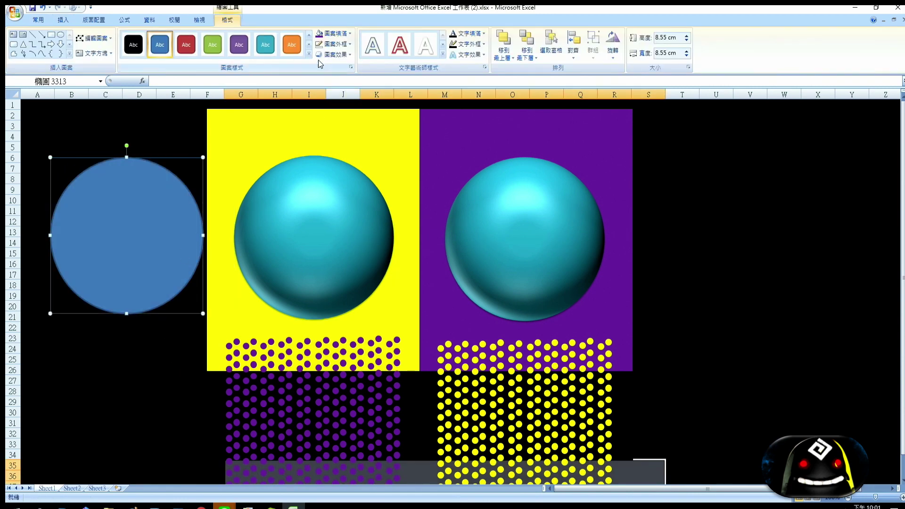
click(309, 54)
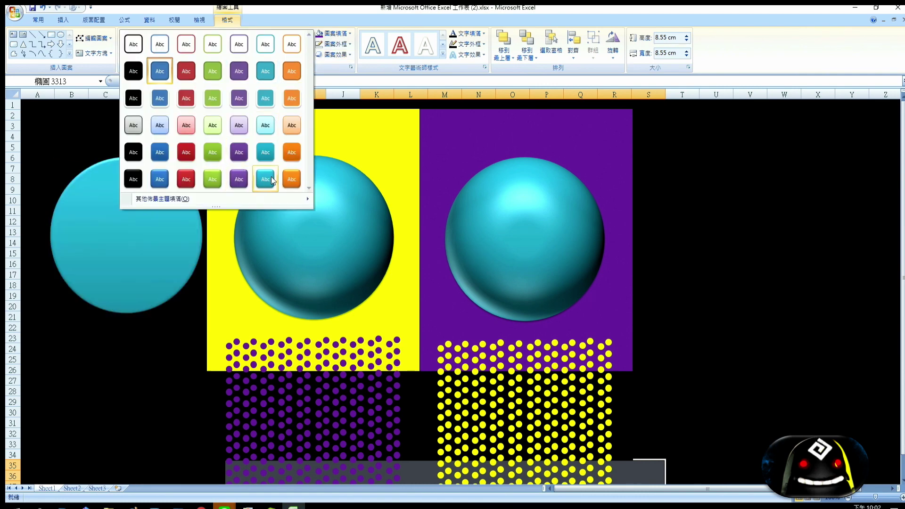
click(272, 179)
click(338, 55)
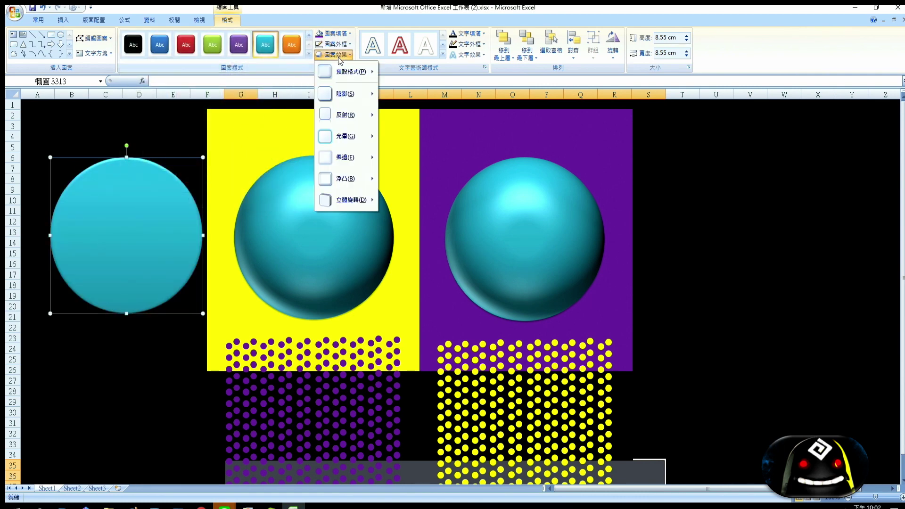
mouse_move(347, 179)
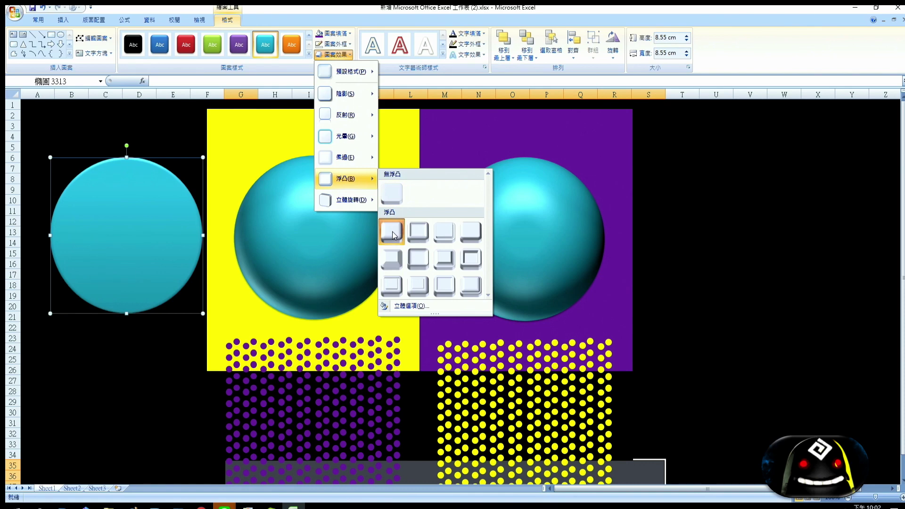
Give the circle a 3-D top bevel of width 100 and height 100
click(406, 306)
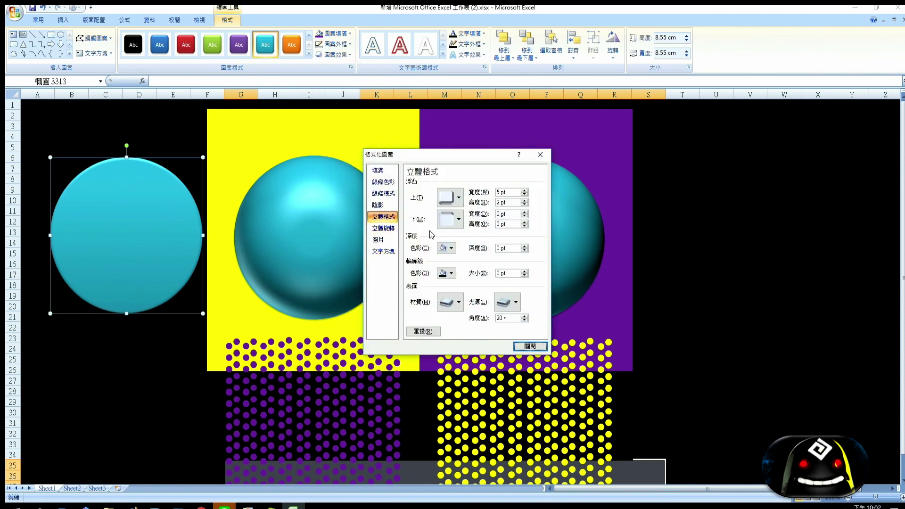
click(509, 193)
text(100)
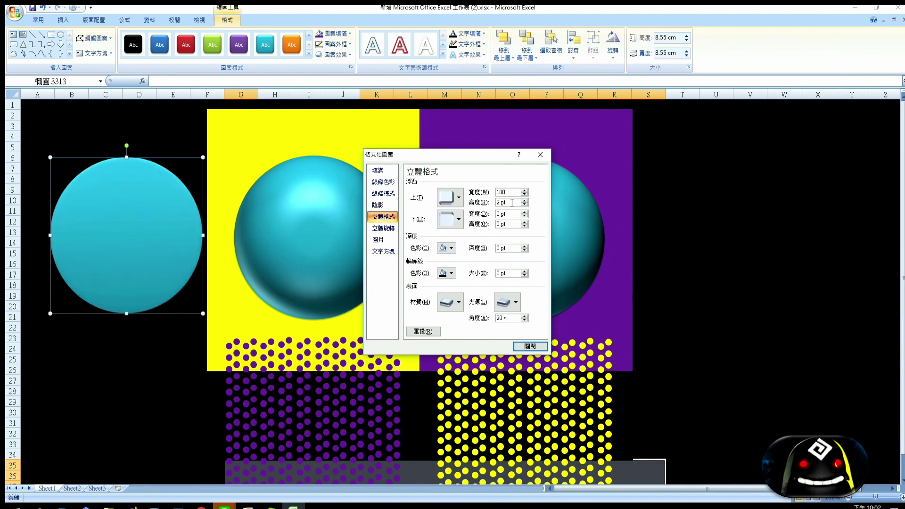
key(Tab)
text(100)
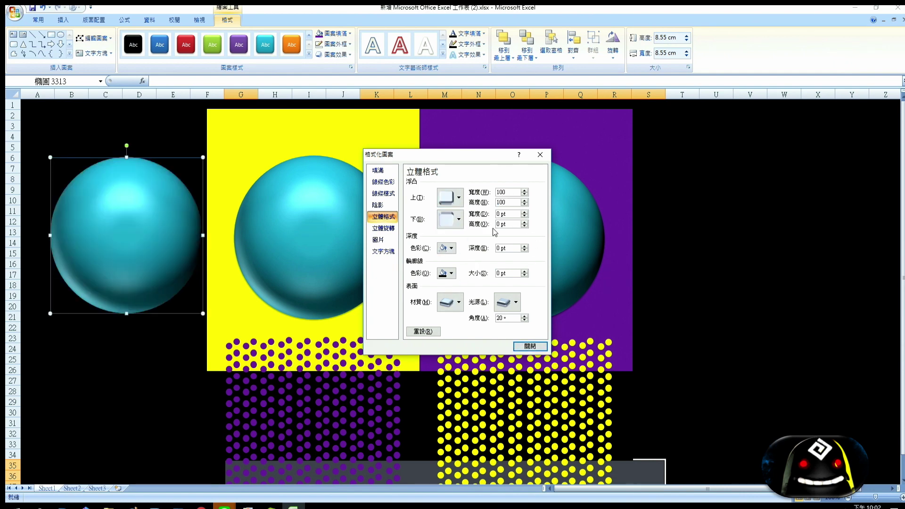
Adjust the top bevel width through 150, 140 and 130, settling on 120
double_click(509, 193)
text(150)
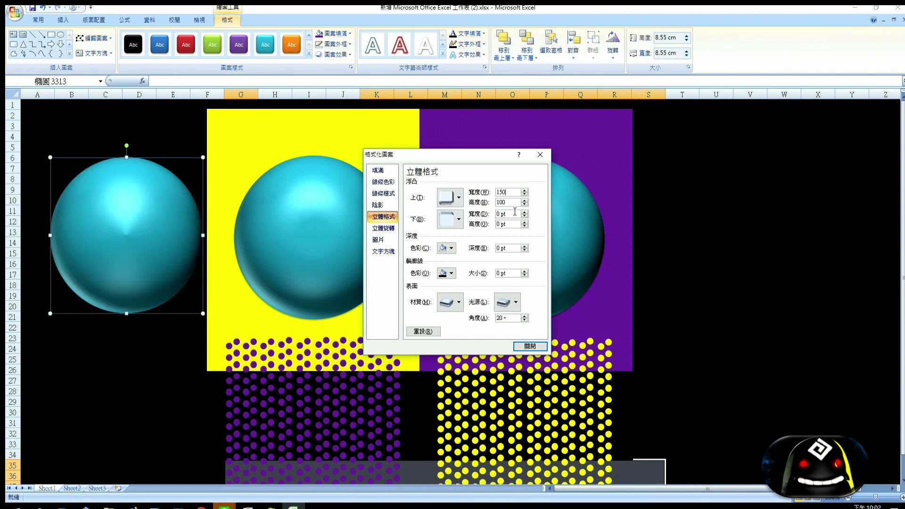
double_click(504, 192)
text(140)
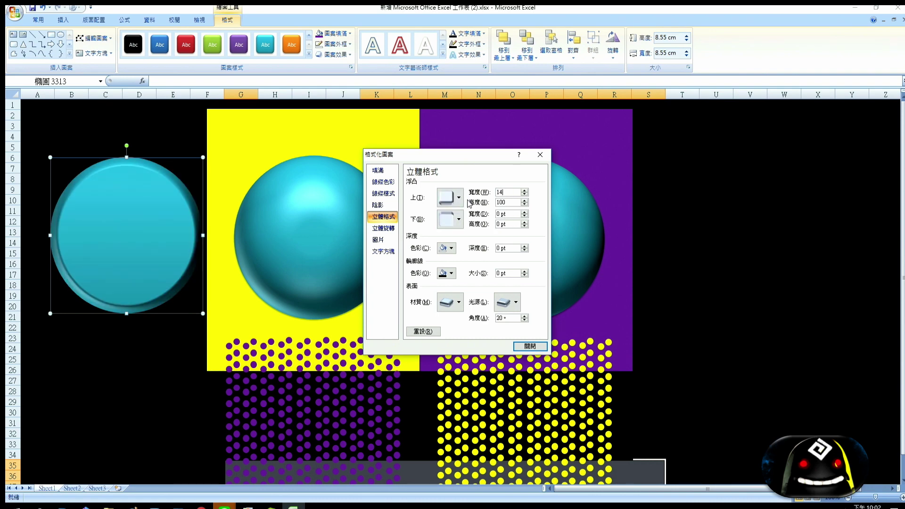
double_click(500, 193)
text(130)
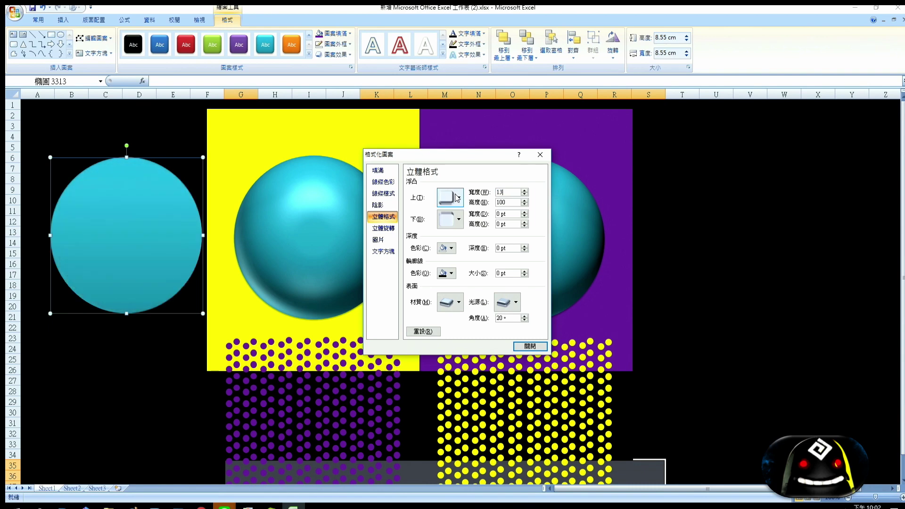
double_click(508, 192)
text(120)
Set the top bevel height to 120 and close Format Shape
double_click(501, 203)
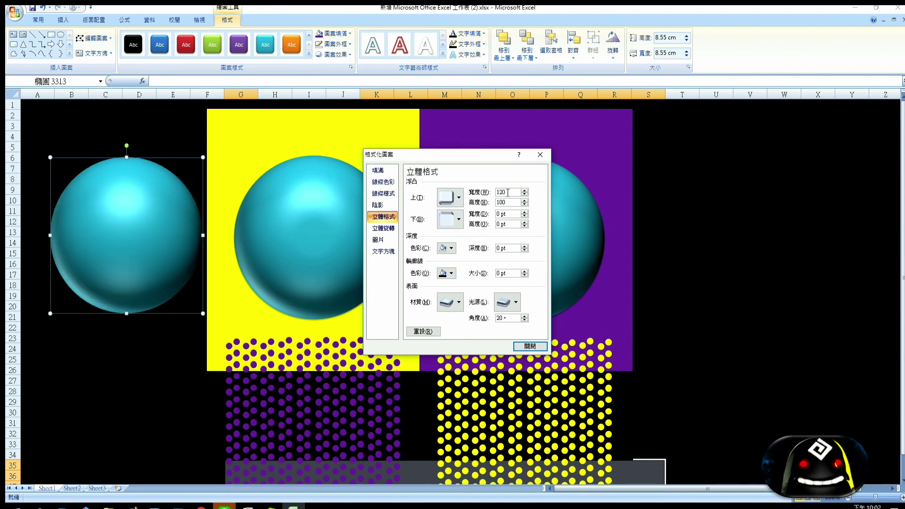
text(120)
click(502, 318)
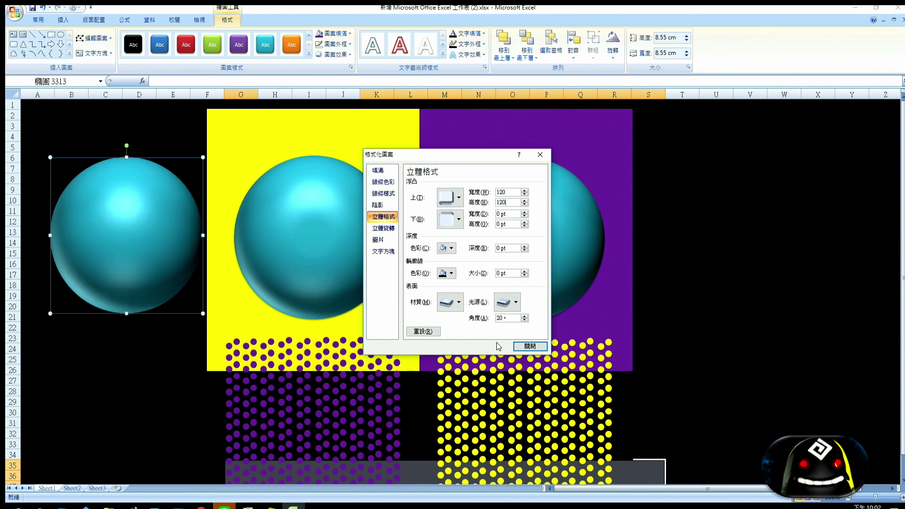
click(530, 347)
click(300, 265)
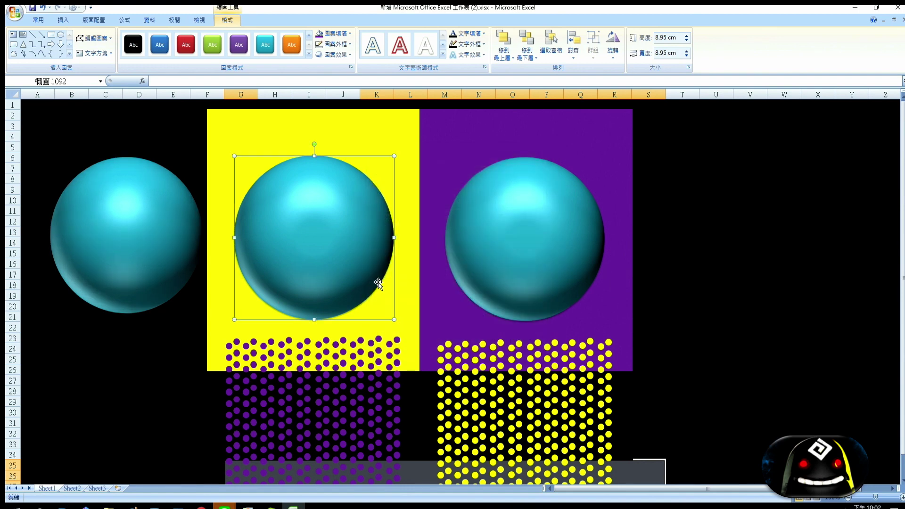
Delete both old spheres and move the new sphere onto the yellow square
key(Delete)
click(483, 252)
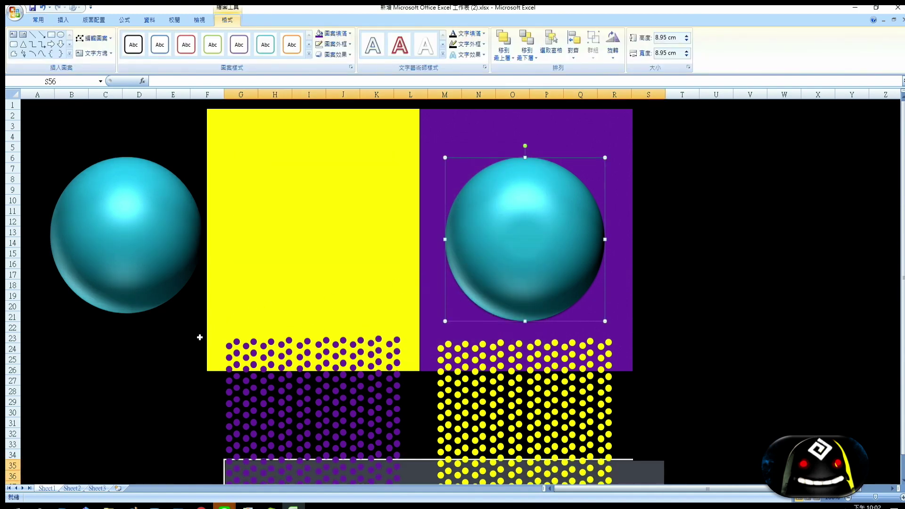
key(Delete)
drag(114, 279, 315, 270)
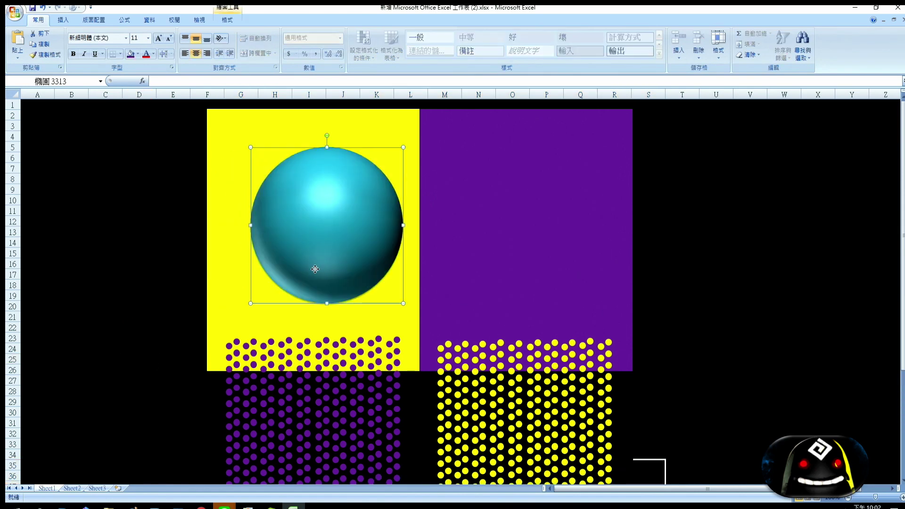
Copy the sphere onto the purple square and nudge it slightly down
drag(314, 269, 517, 258)
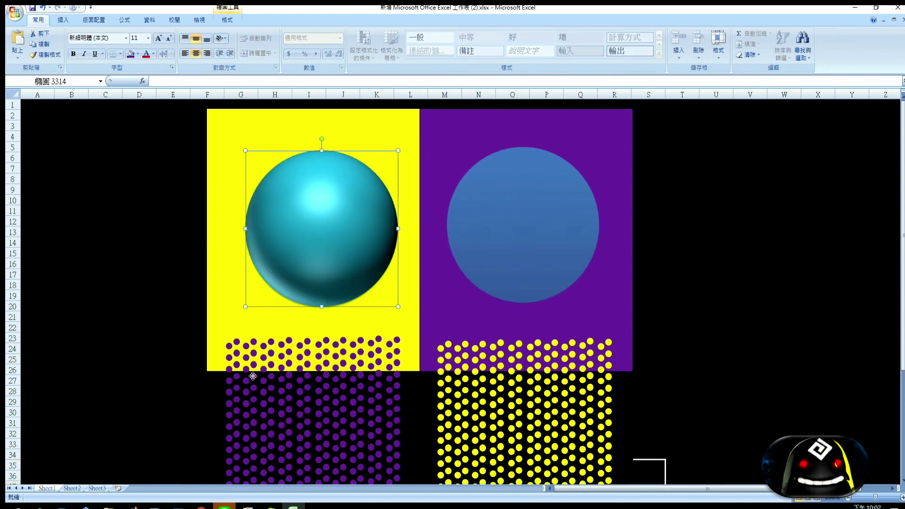
click(679, 295)
click(549, 263)
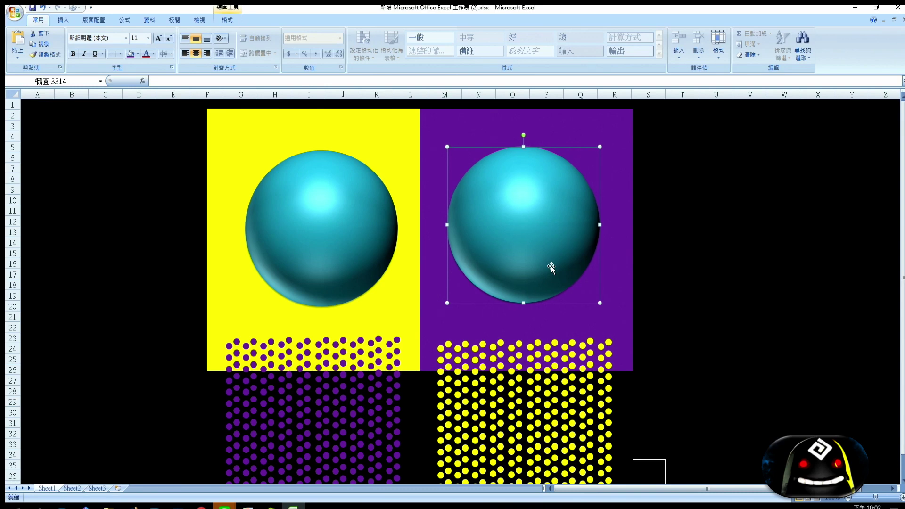
key(Down)
key(Down)
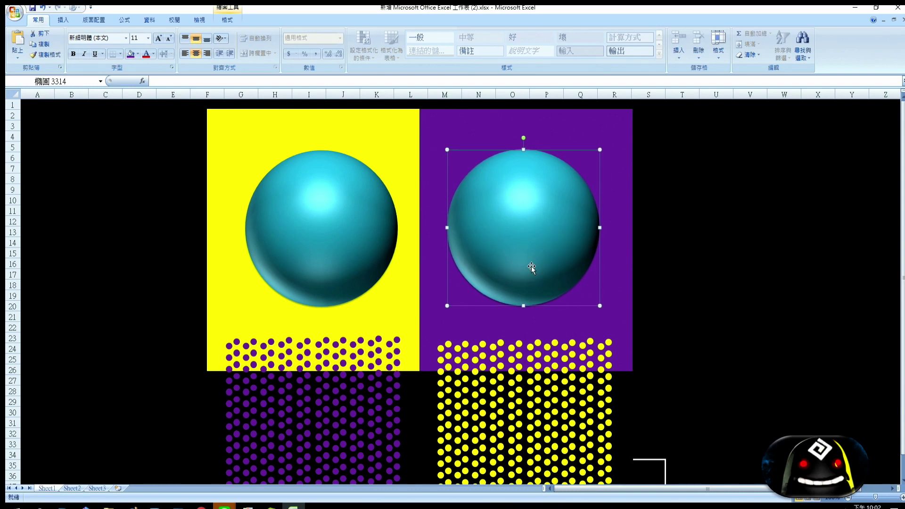
Copy the sphere onto the black area at the right
click(754, 257)
drag(581, 252, 740, 257)
click(716, 360)
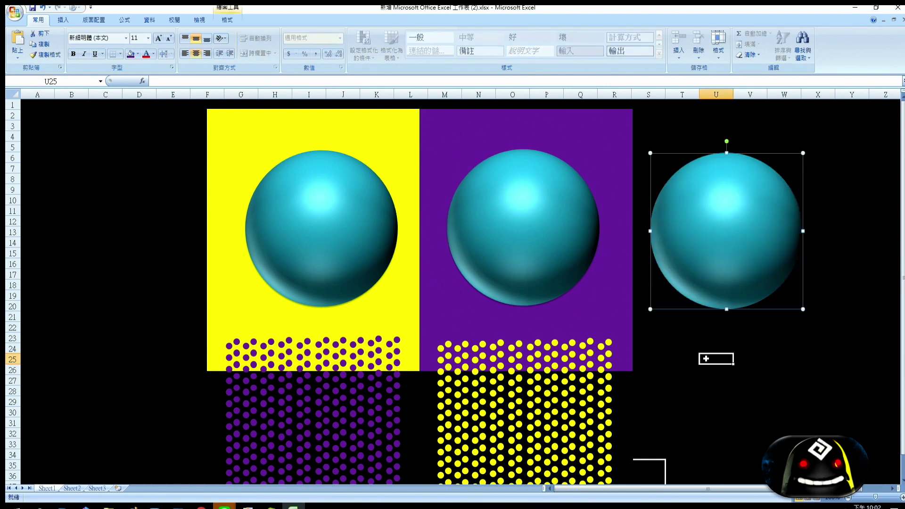
click(435, 389)
Move both dot patterns up over the squares and bring the purple dots in front of their sphere
shift+click(399, 388)
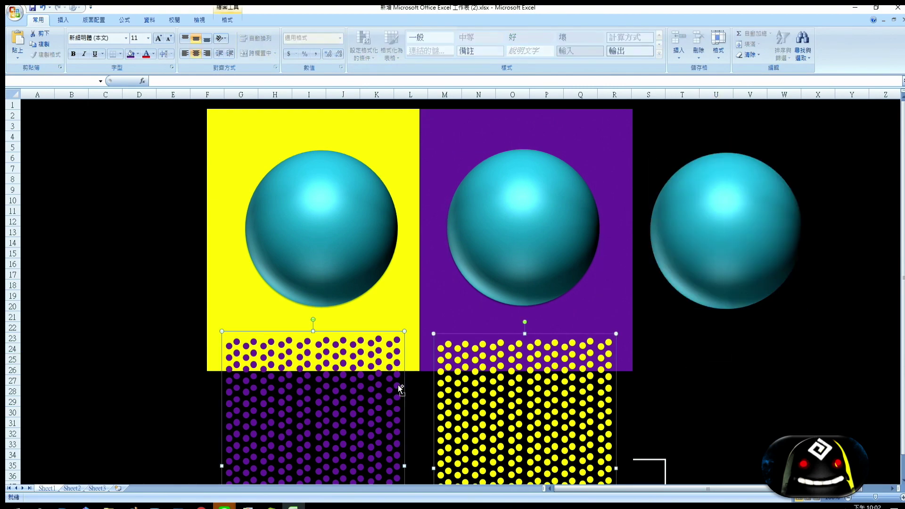
drag(399, 388, 402, 170)
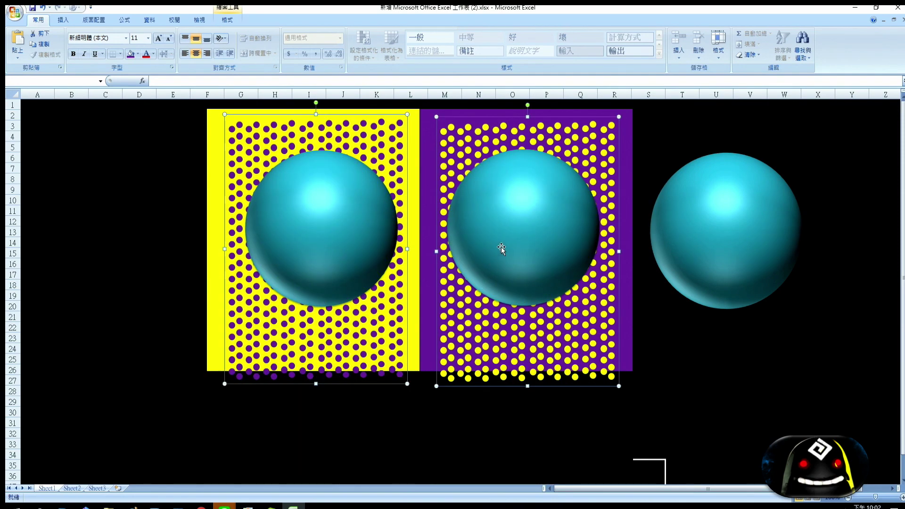
right_click(462, 283)
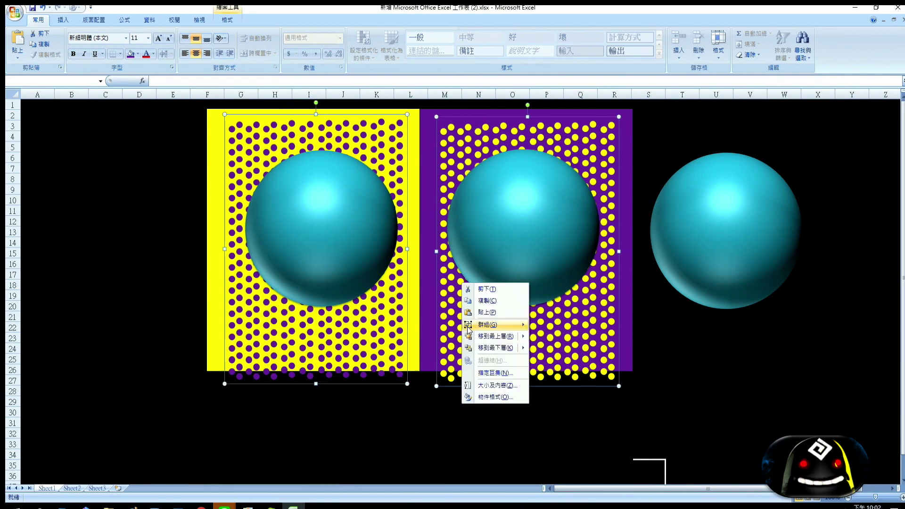
click(476, 336)
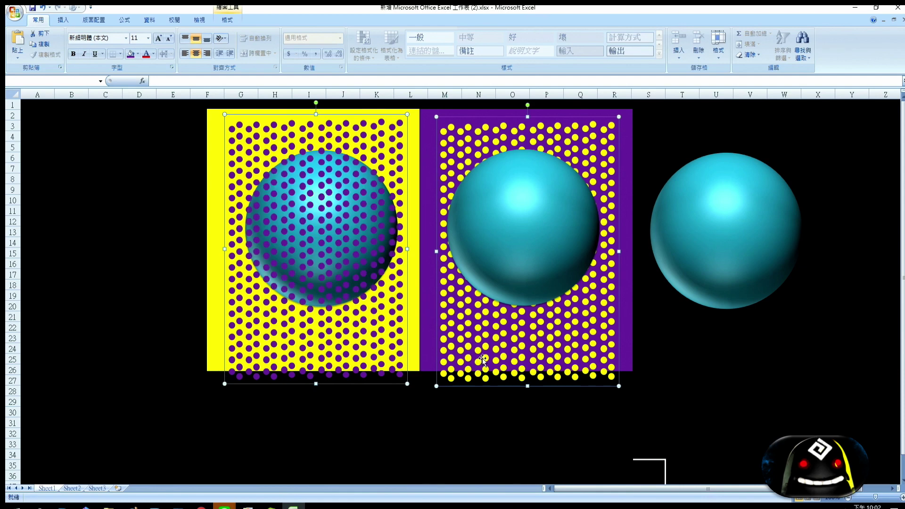
click(486, 411)
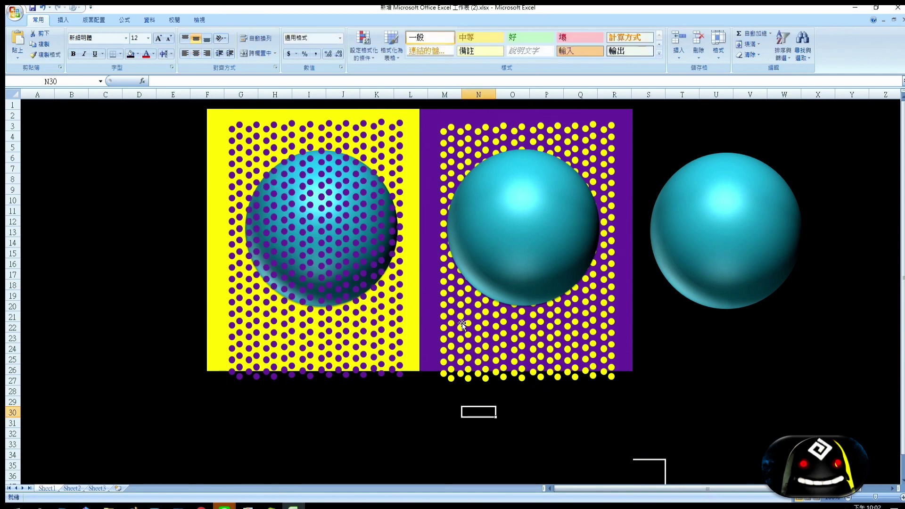
Bring the yellow-dot pattern in front of the sphere on the purple square
click(463, 324)
right_click(461, 318)
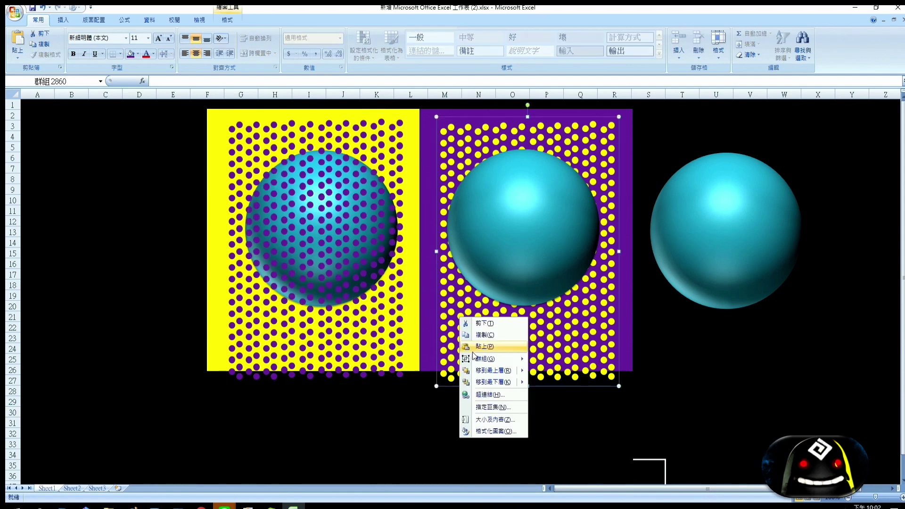
click(490, 371)
click(454, 430)
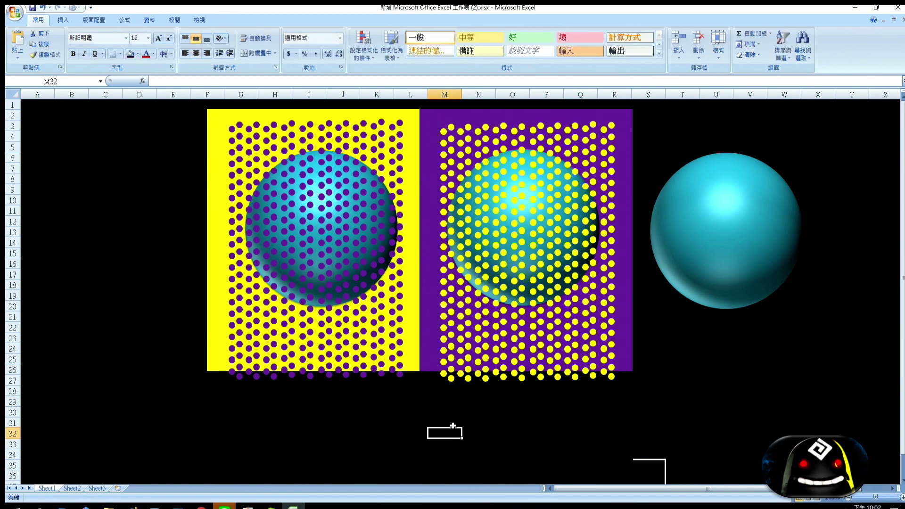
key(ctrl+6)
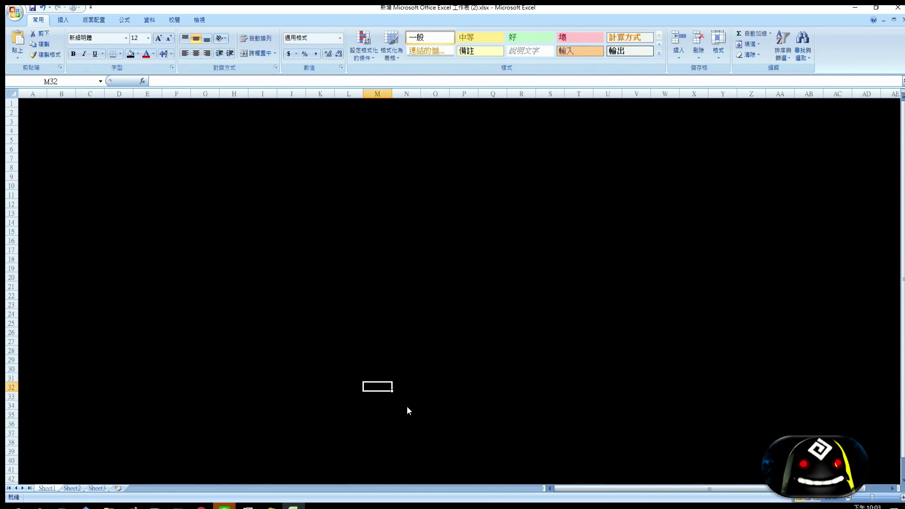
ctrl+scroll(411, 394, down, 1)
ctrl+scroll(416, 392, down, 1)
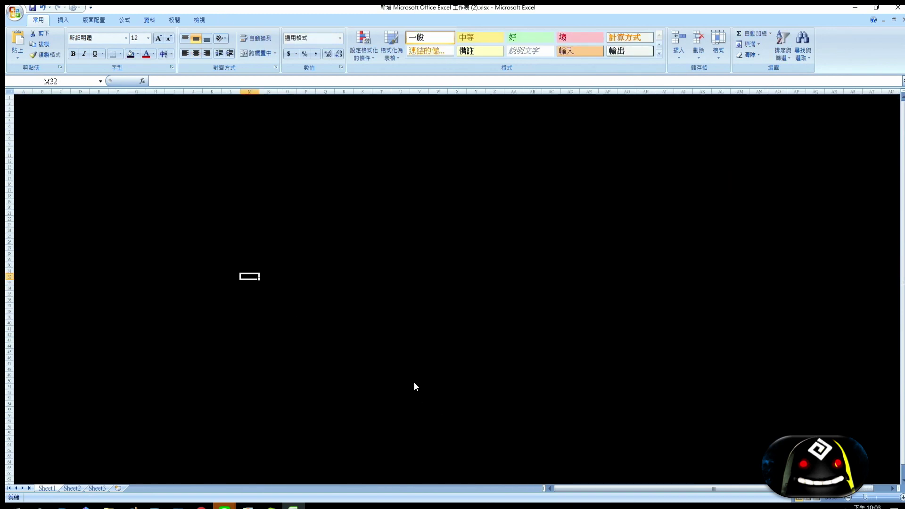
key(ctrl+6)
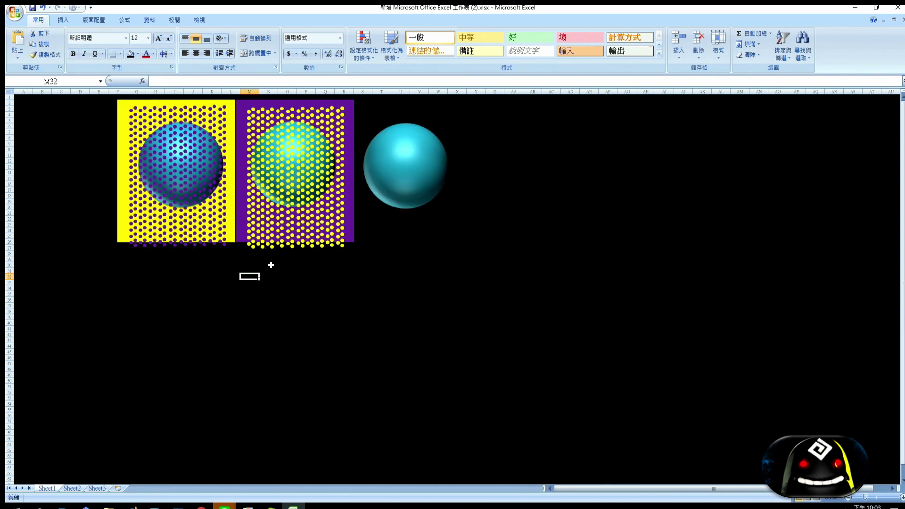
key(ctrl+6)
ctrl+scroll(287, 282, up, 2)
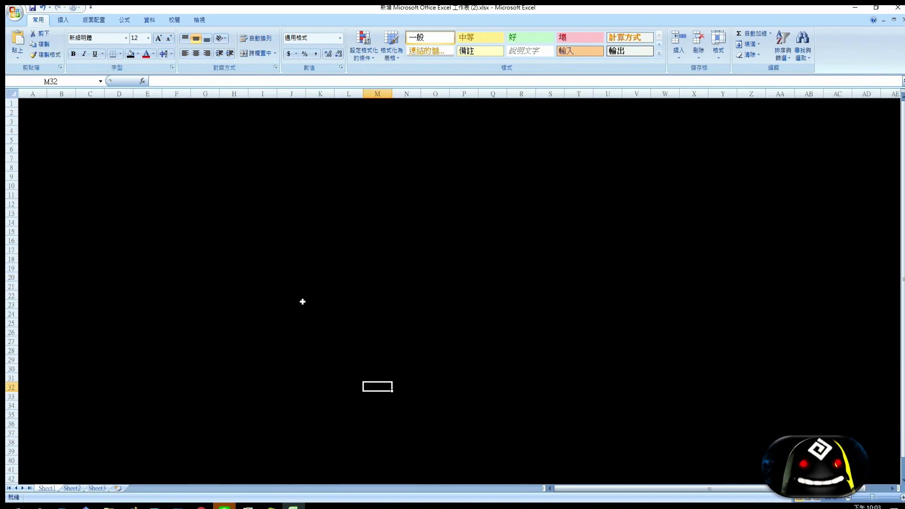
key(ctrl+6)
key(ctrl+6)
ctrl+scroll(376, 310, up, 1)
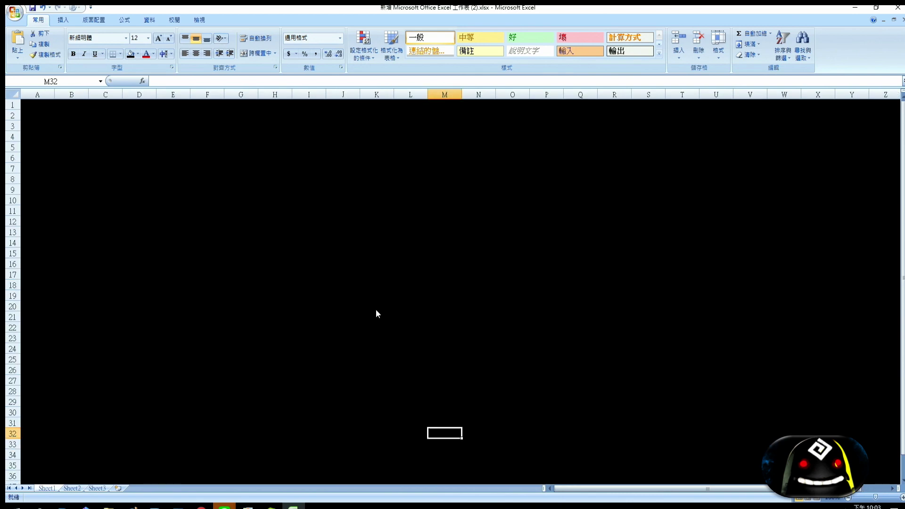
key(ctrl+6)
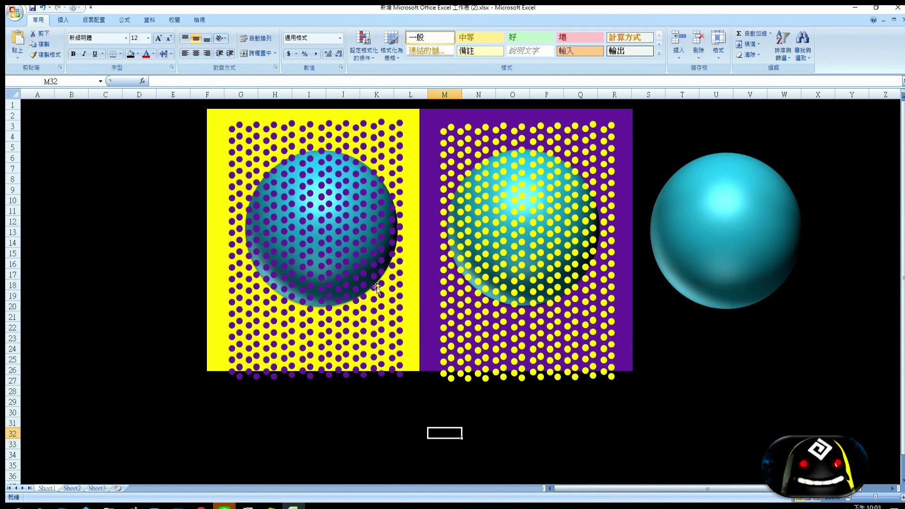
Move the yellow- and purple-dot patterns below the squares, then clear the selection
click(469, 185)
shift+click(401, 203)
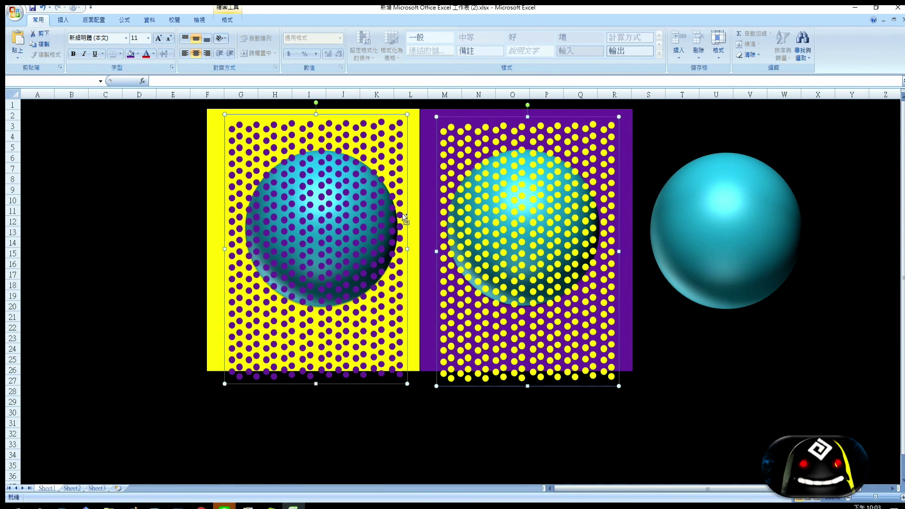
drag(401, 203, 416, 433)
key(Escape)
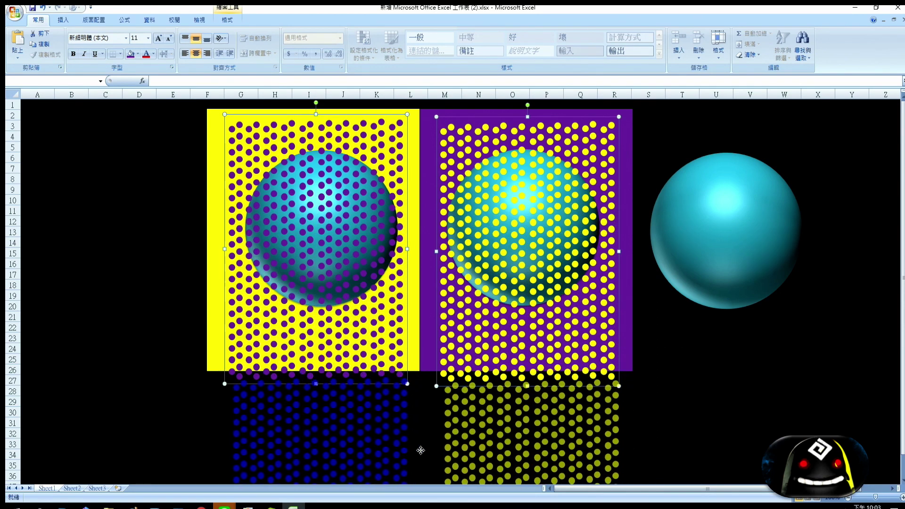
click(726, 250)
key(Escape)
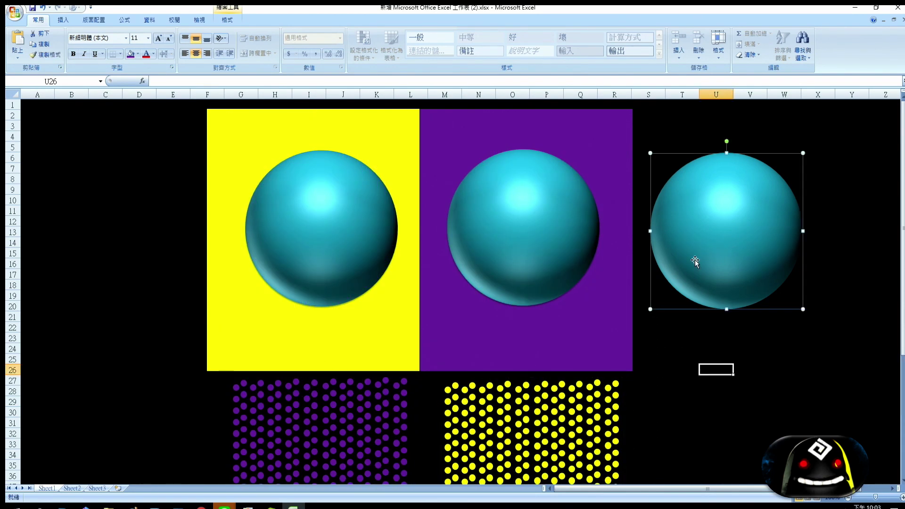
Draw a small circle and fill it purple
click(63, 20)
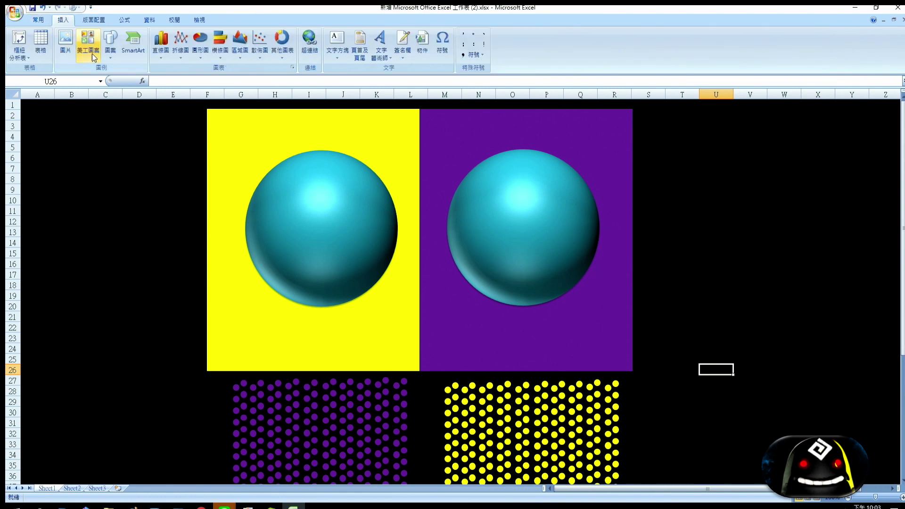
click(111, 43)
click(154, 80)
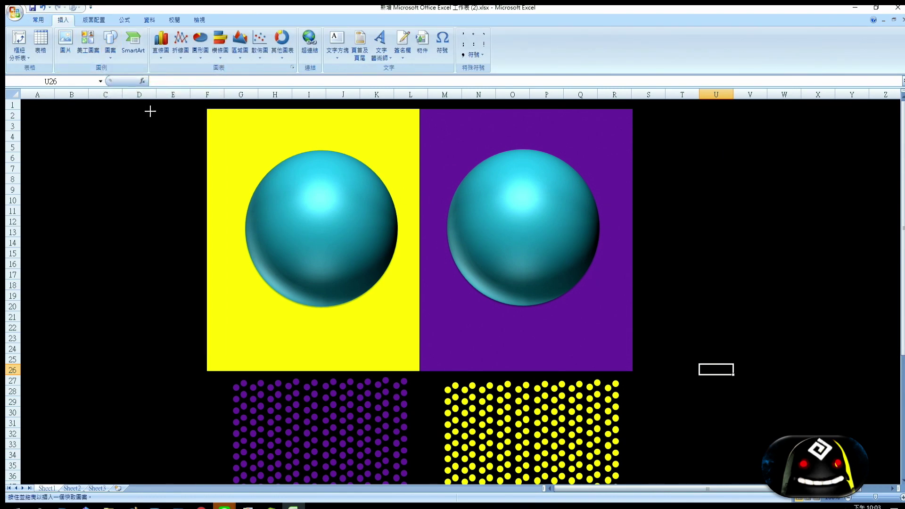
drag(150, 112, 157, 119)
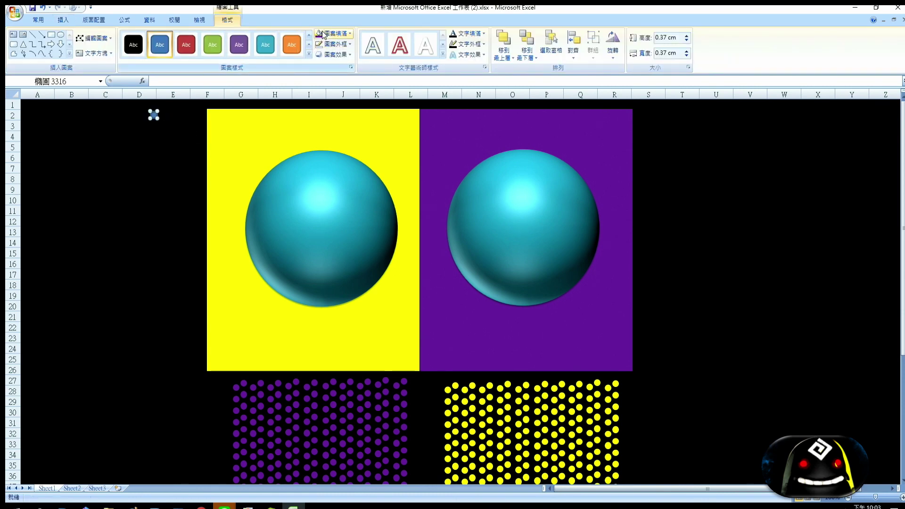
click(319, 33)
Move the purple dot to the yellow square's top-left corner and duplicate it just below
click(226, 133)
click(154, 115)
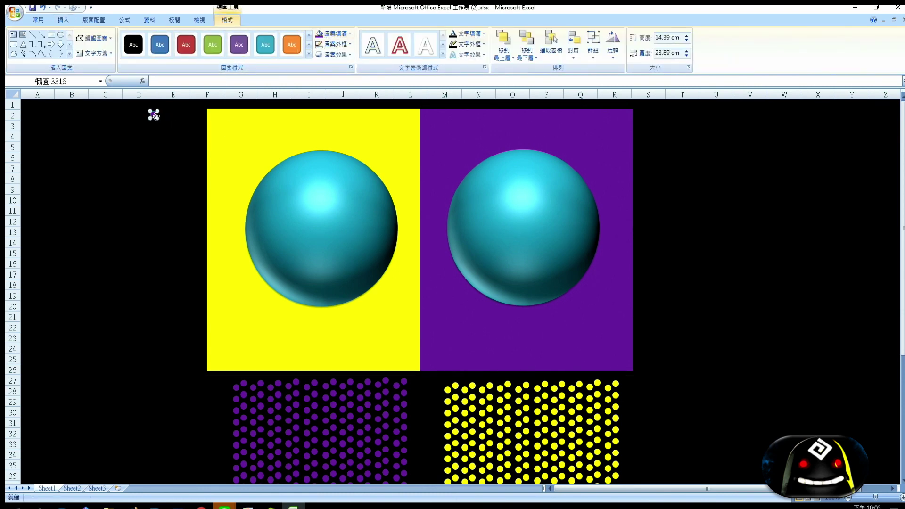
drag(154, 116, 215, 115)
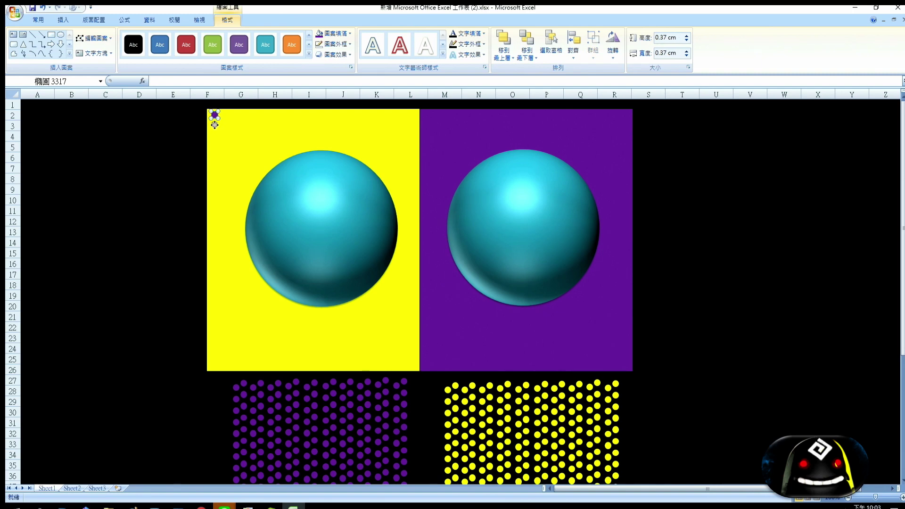
drag(215, 125, 215, 154)
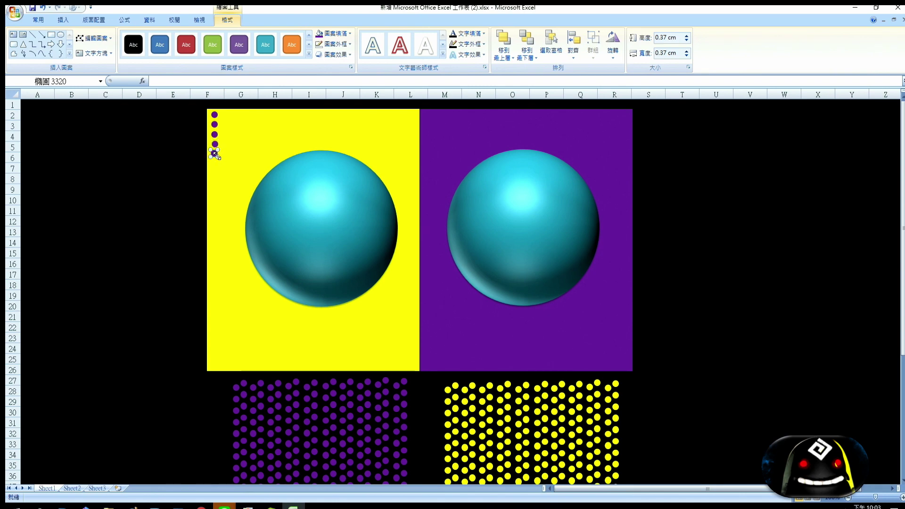
click(573, 53)
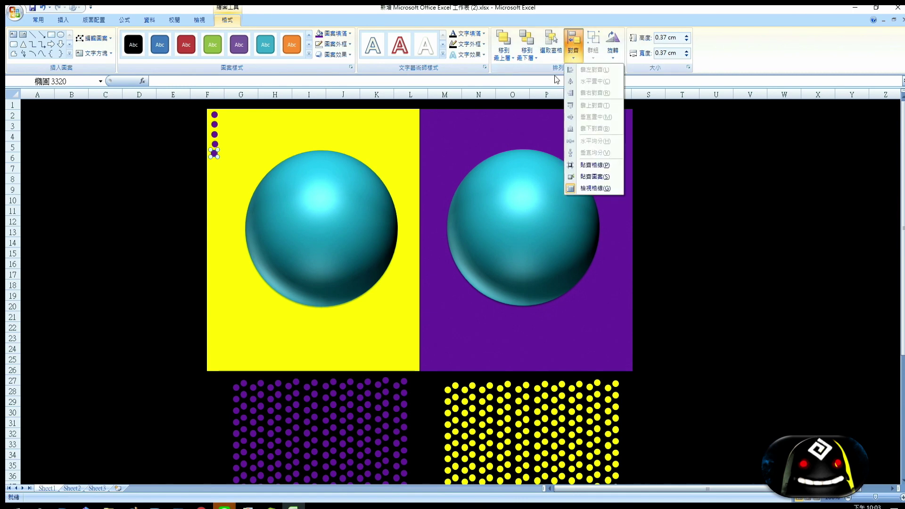
Switch to Select Objects and box-select the five purple dots
click(40, 22)
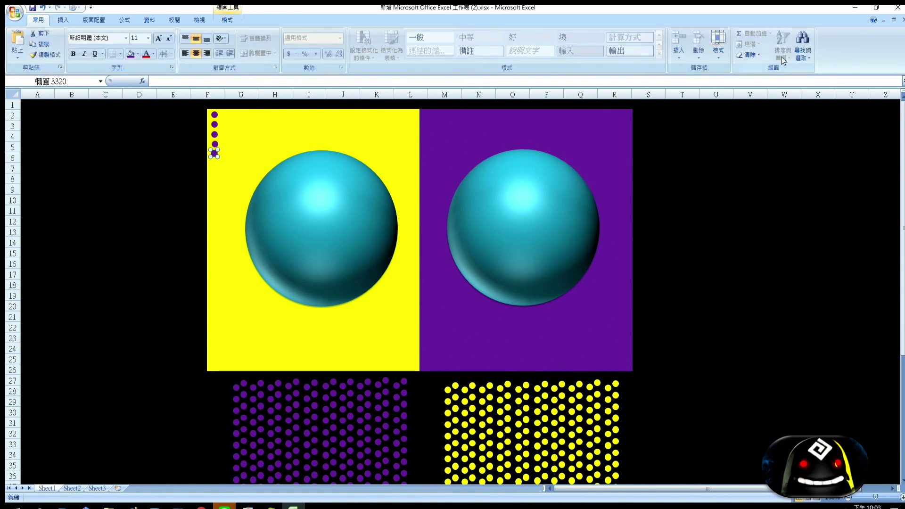
click(803, 51)
click(821, 176)
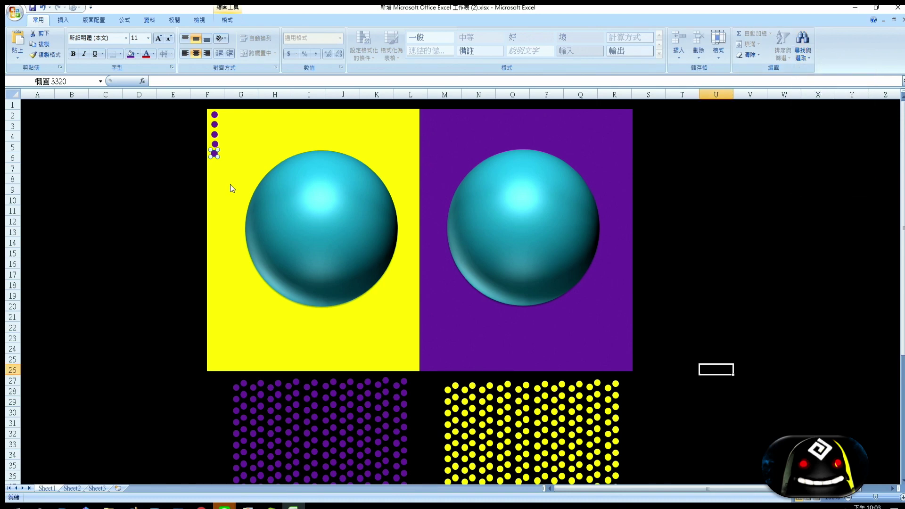
drag(232, 185, 193, 106)
Align the five dots into one column, distribute them vertically, and copy them below
click(230, 20)
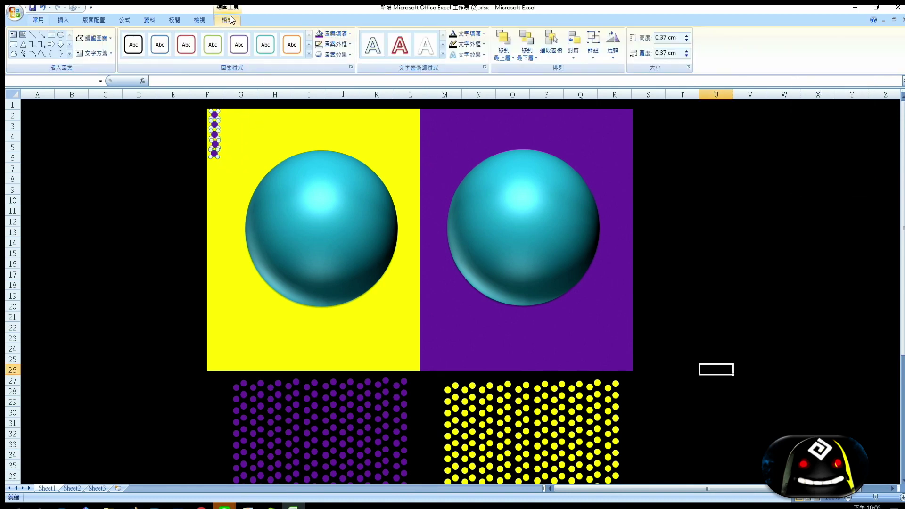
click(574, 44)
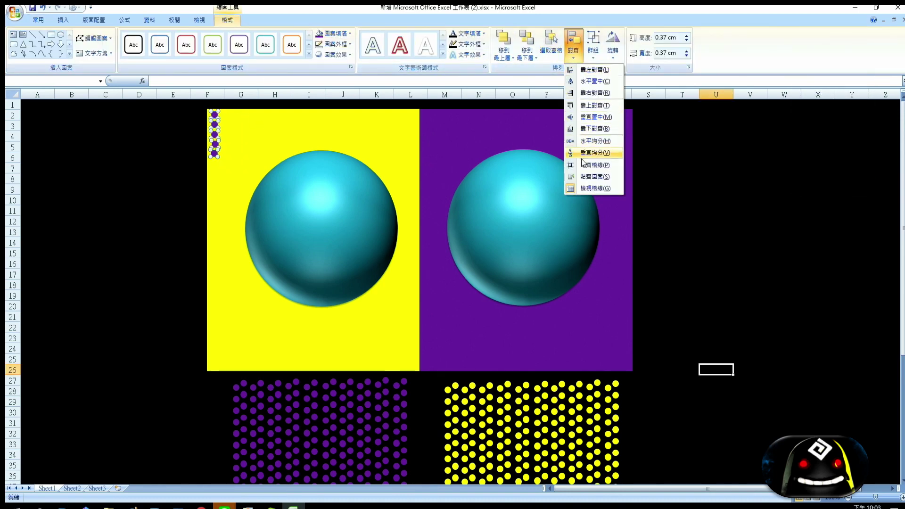
click(595, 93)
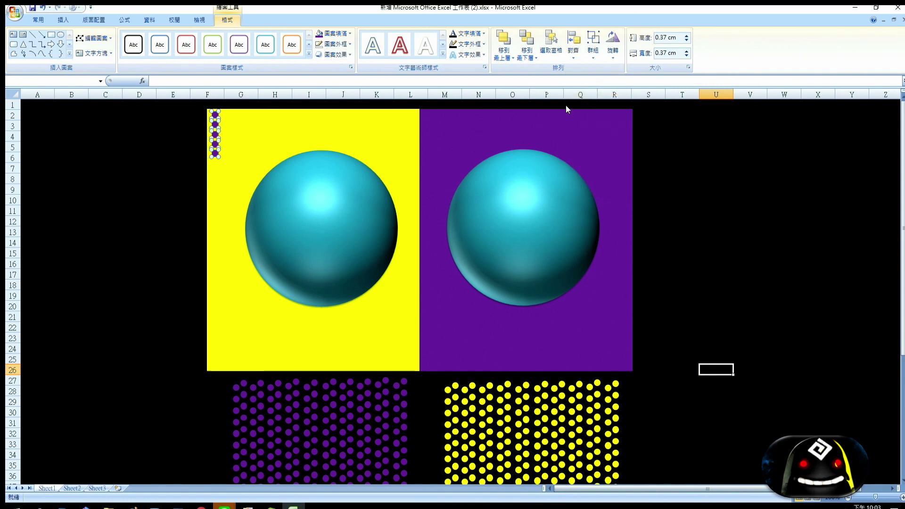
click(570, 55)
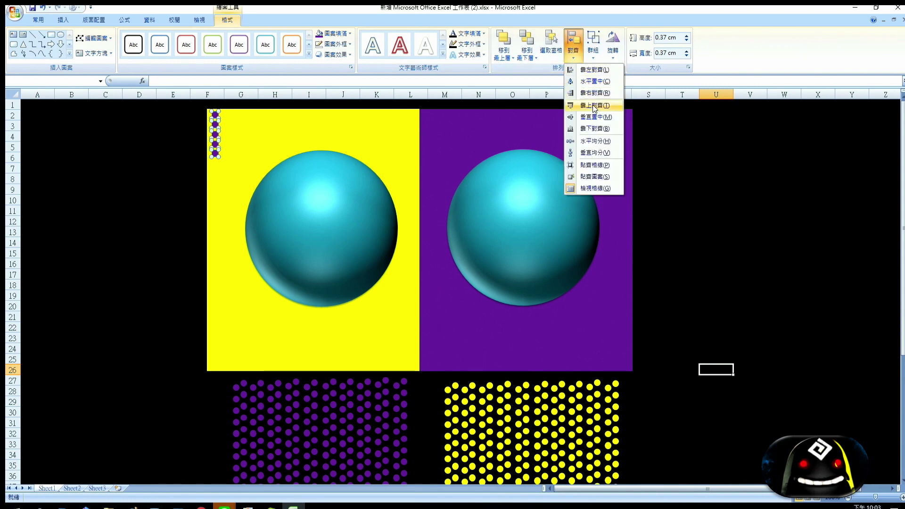
click(590, 153)
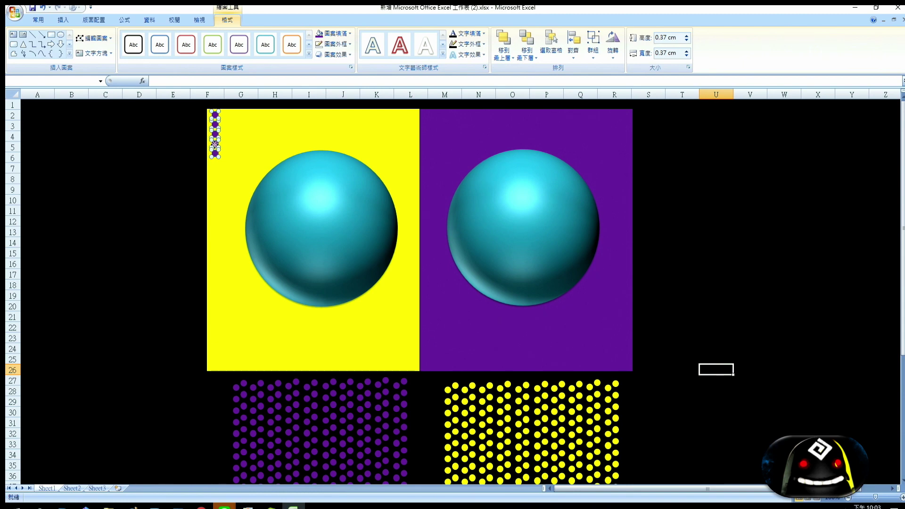
mouse_move(215, 144)
mouse_down()
mouse_move(215, 191)
mouse_move(231, 107)
mouse_move(214, 209)
mouse_up()
key(Escape)
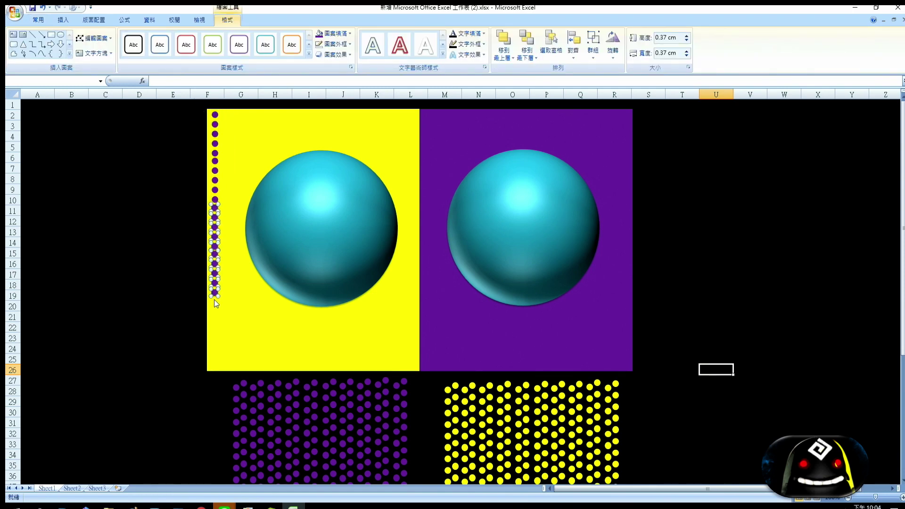
Extend the purple dot column down to row 28 and select the whole column
drag(215, 230, 212, 320)
drag(212, 320, 214, 324)
drag(209, 404, 217, 115)
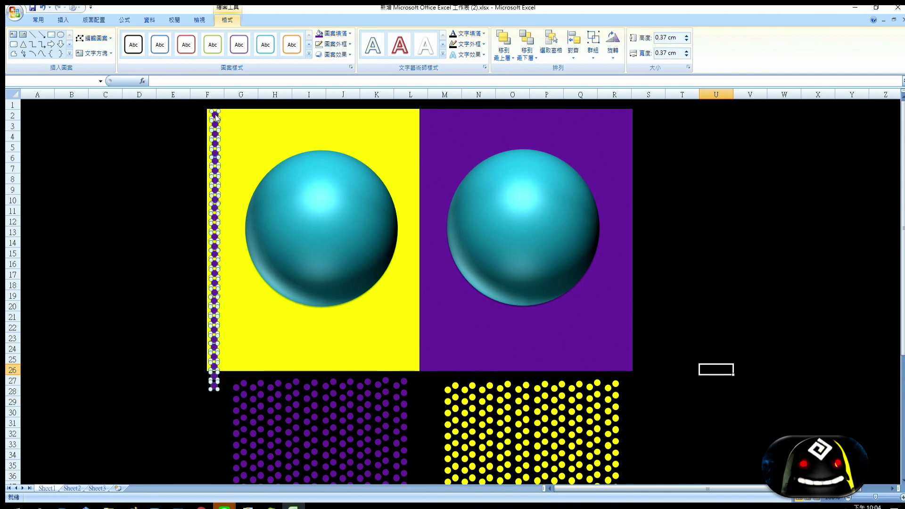
Copy the full-height dot column to its right, nudged into a staggered offset
drag(217, 115, 225, 114)
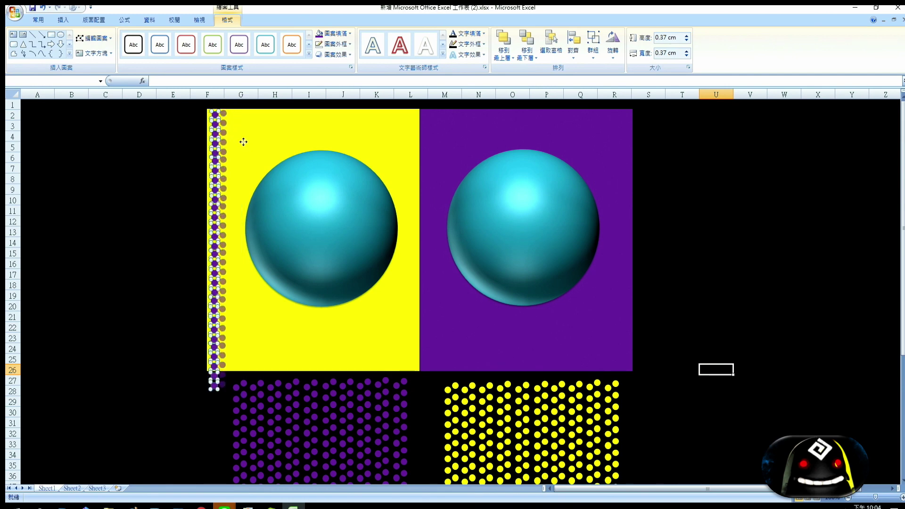
key(Left)
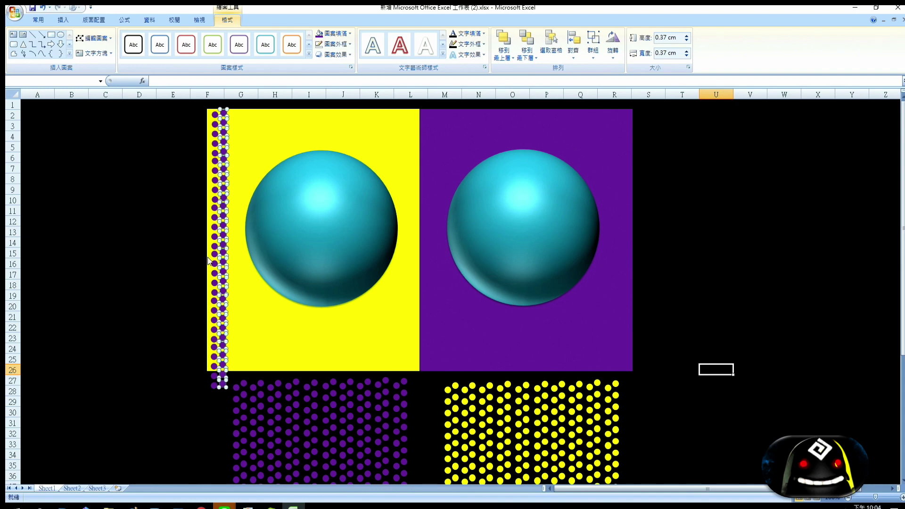
key(Up)
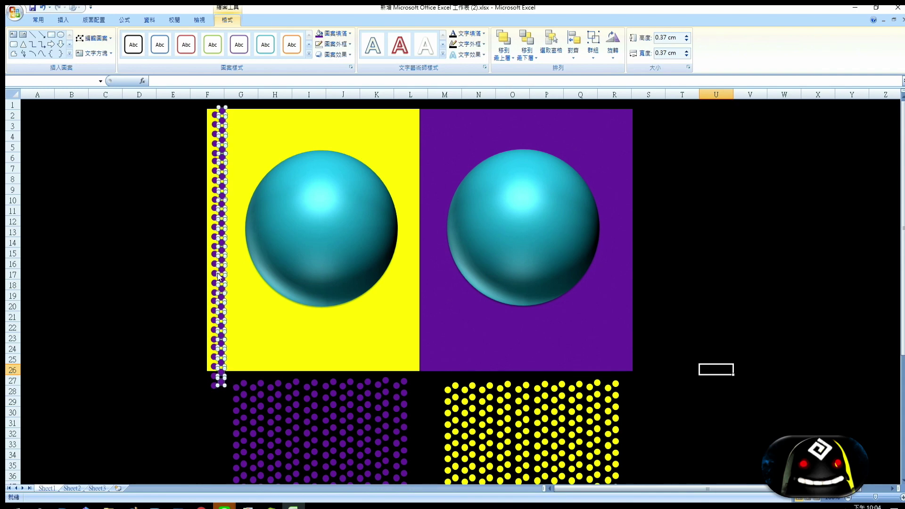
key(Up)
key(Right)
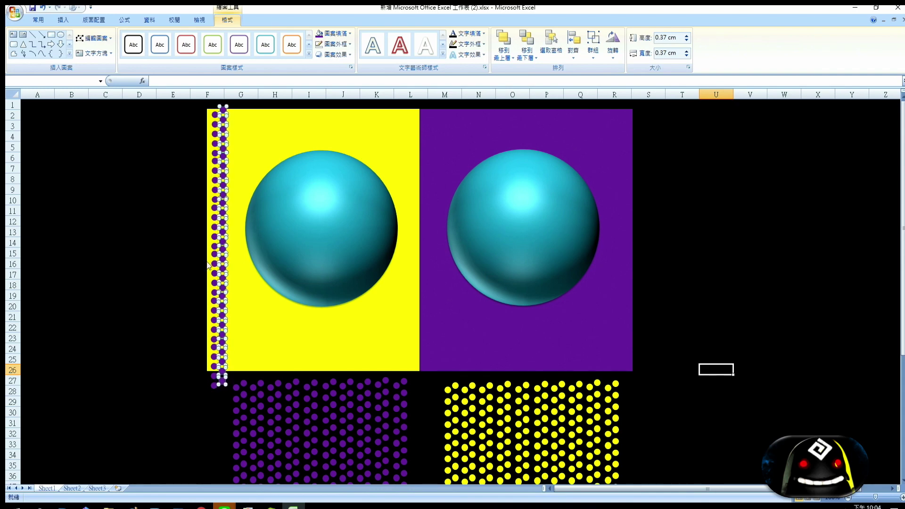
key(Escape)
mouse_move(194, 405)
mouse_down()
mouse_move(241, 101)
mouse_move(242, 110)
mouse_move(275, 110)
mouse_up()
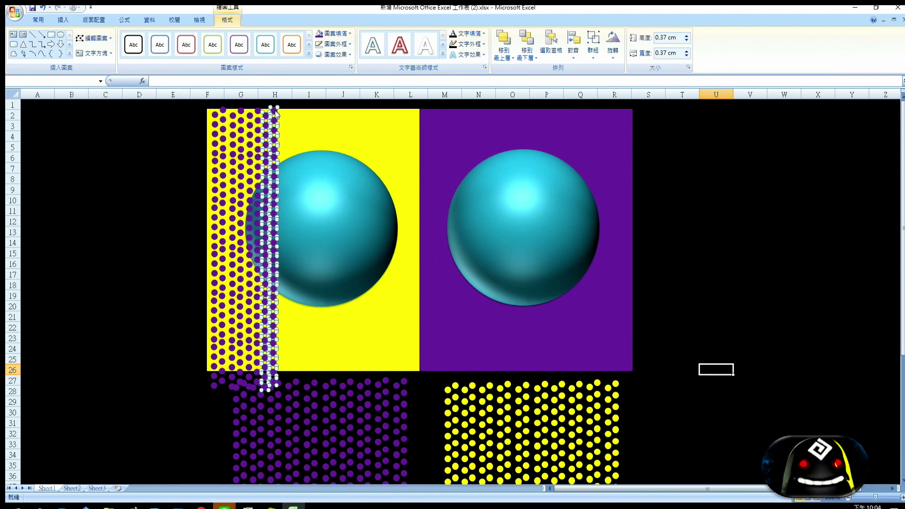
click(293, 421)
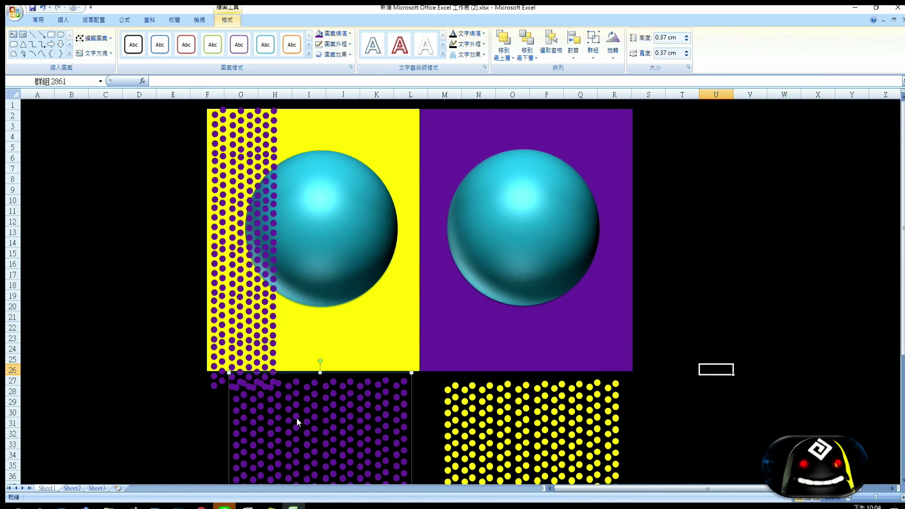
Select both the purple and yellow dot patterns and stretch them taller
shift+click(457, 413)
scroll(457, 411, down, 3)
scroll(455, 353, down, 8)
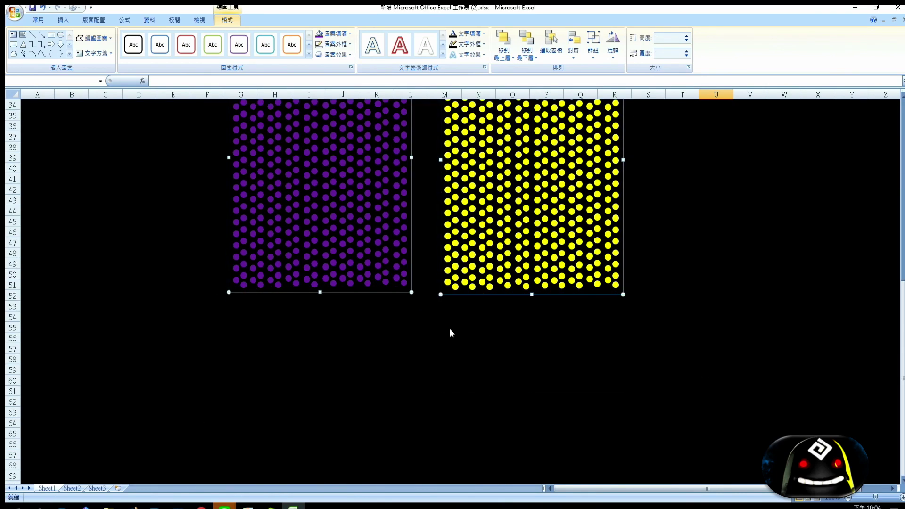
drag(456, 290, 324, 364)
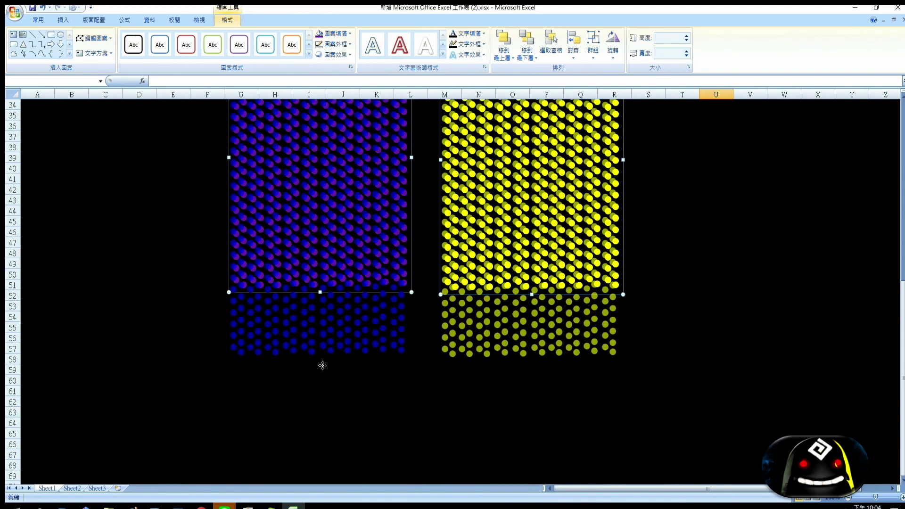
scroll(260, 341, up, 11)
Copy purple dot columns rightward across the yellow square and sphere, up to its right edge
mouse_move(164, 412)
mouse_down()
mouse_move(288, 109)
mouse_move(278, 116)
mouse_move(343, 119)
mouse_up()
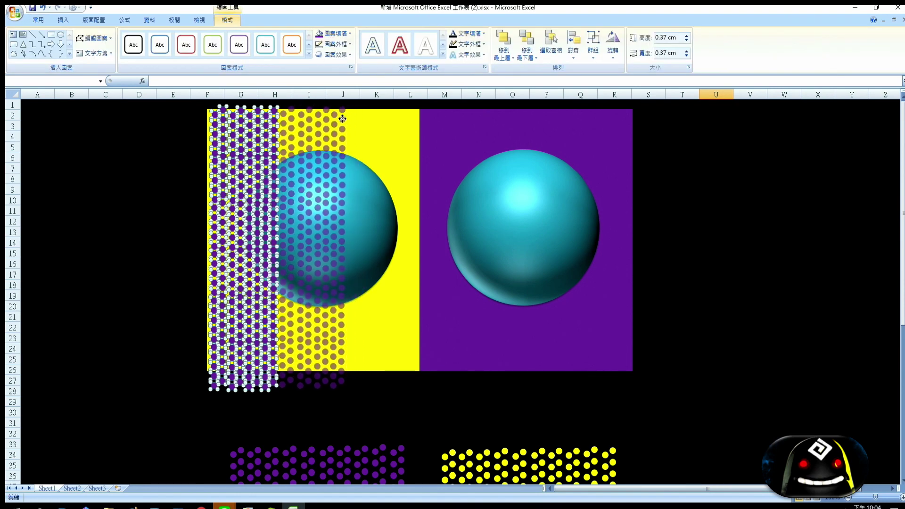
drag(342, 119, 342, 119)
mouse_move(305, 407)
mouse_down()
mouse_move(386, 126)
mouse_move(342, 127)
mouse_move(386, 131)
mouse_up()
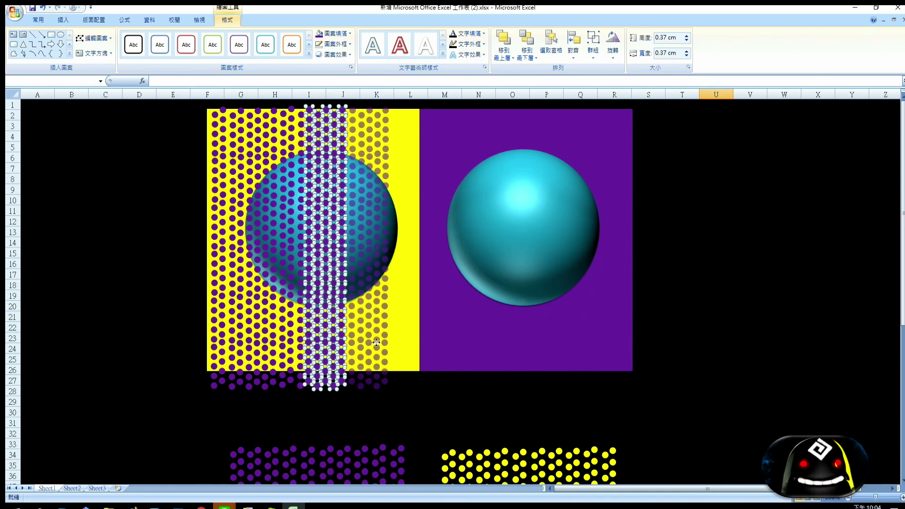
mouse_move(369, 404)
mouse_down()
mouse_move(419, 101)
mouse_move(400, 122)
mouse_up()
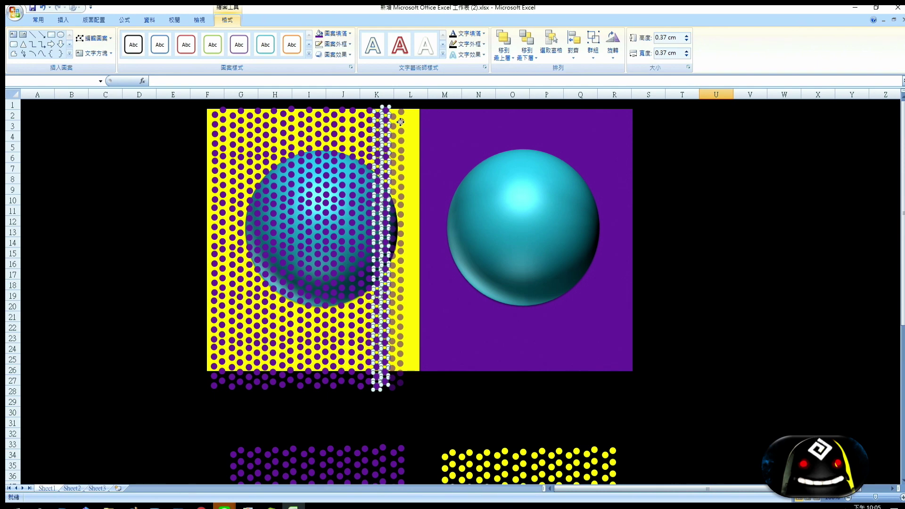
mouse_move(186, 414)
mouse_down()
mouse_move(397, 233)
mouse_move(425, 106)
mouse_up()
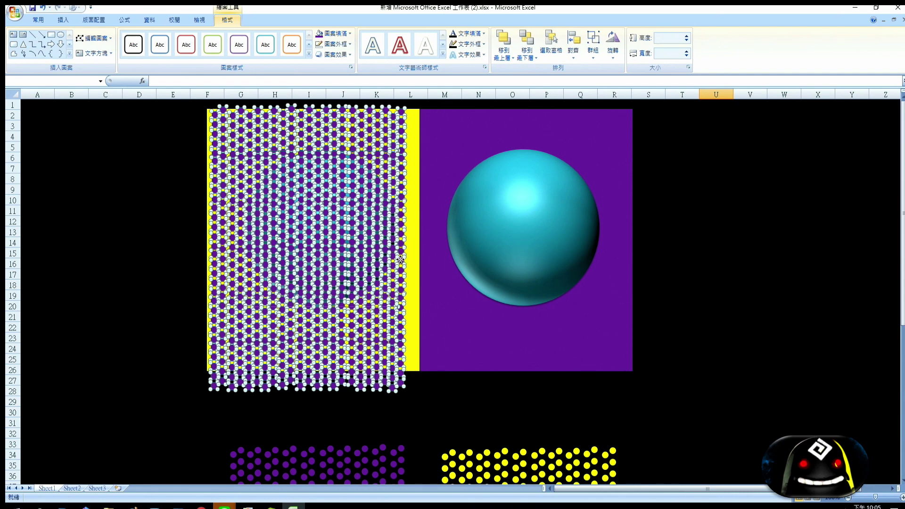
Copy the purple dot grid to columns S–X at right, then select all its dots
mouse_move(400, 260)
mouse_down()
mouse_move(843, 263)
mouse_move(838, 273)
mouse_up()
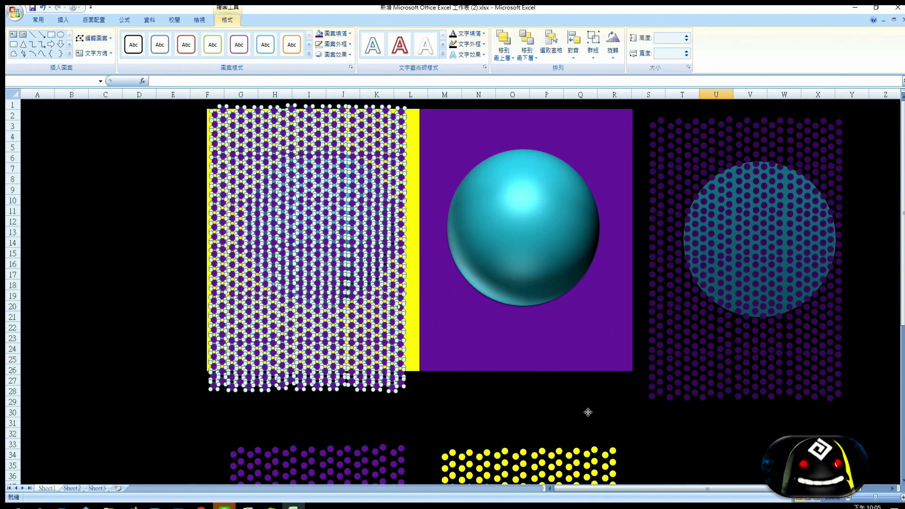
click(697, 259)
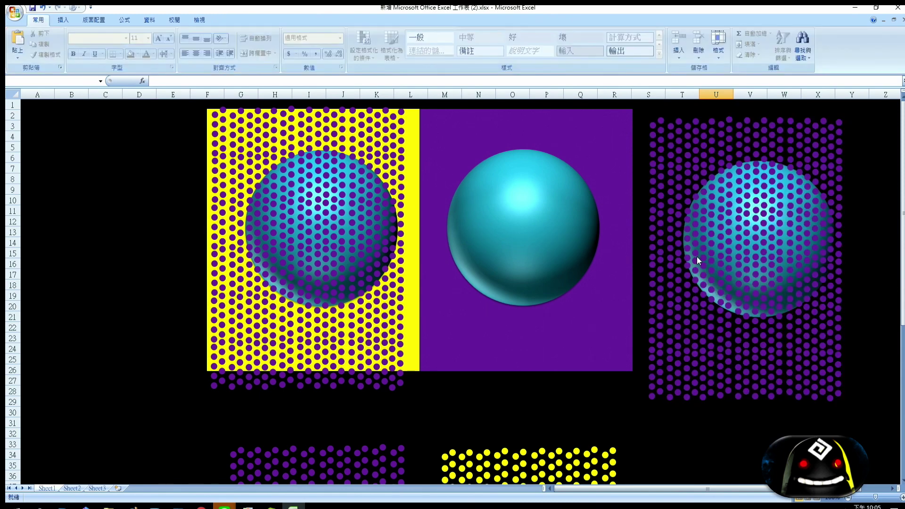
click(717, 254)
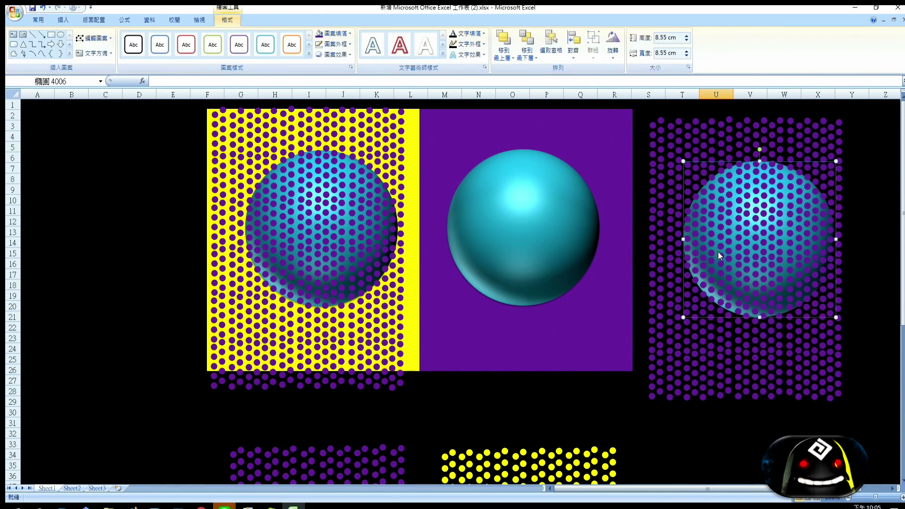
drag(638, 415, 867, 101)
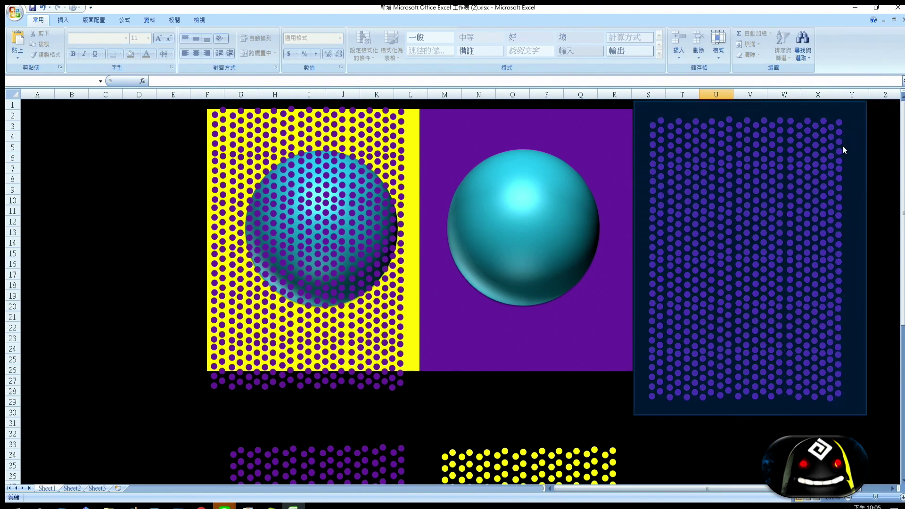
Select every dot in the right-hand dot grid
click(198, 21)
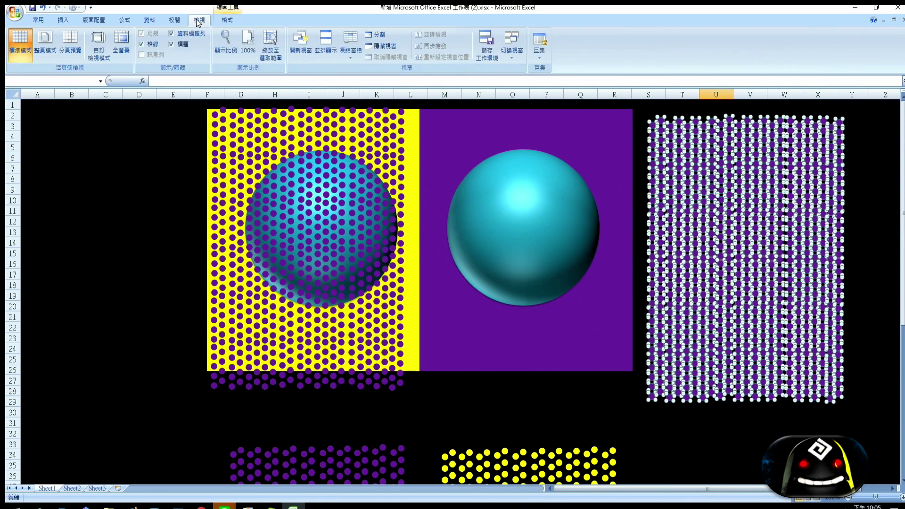
click(220, 23)
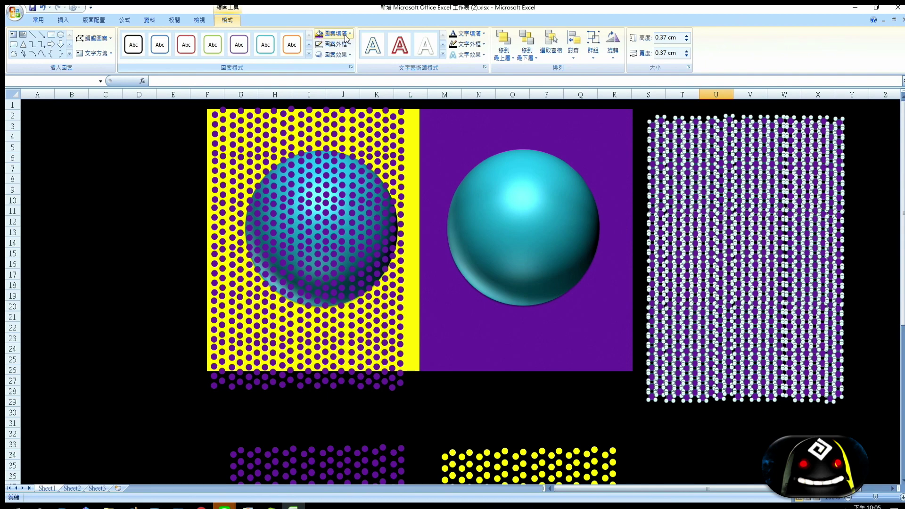
click(322, 35)
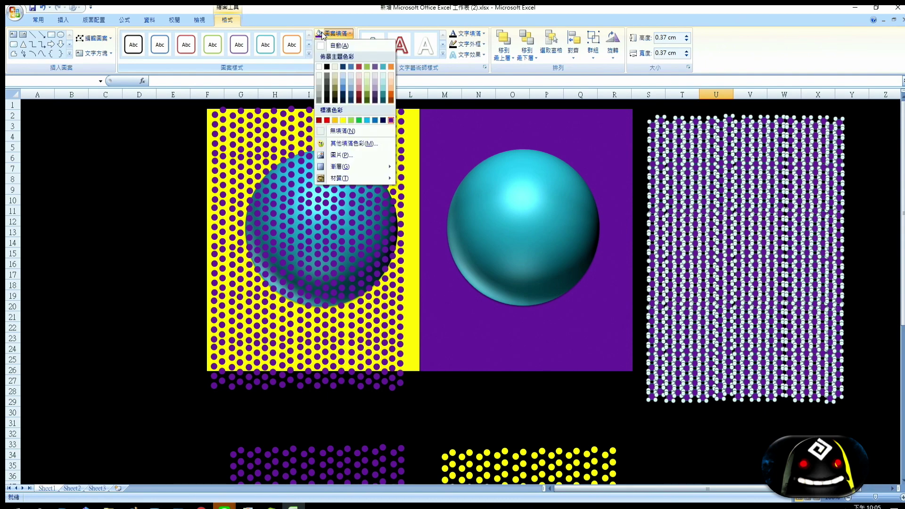
click(344, 120)
click(344, 120)
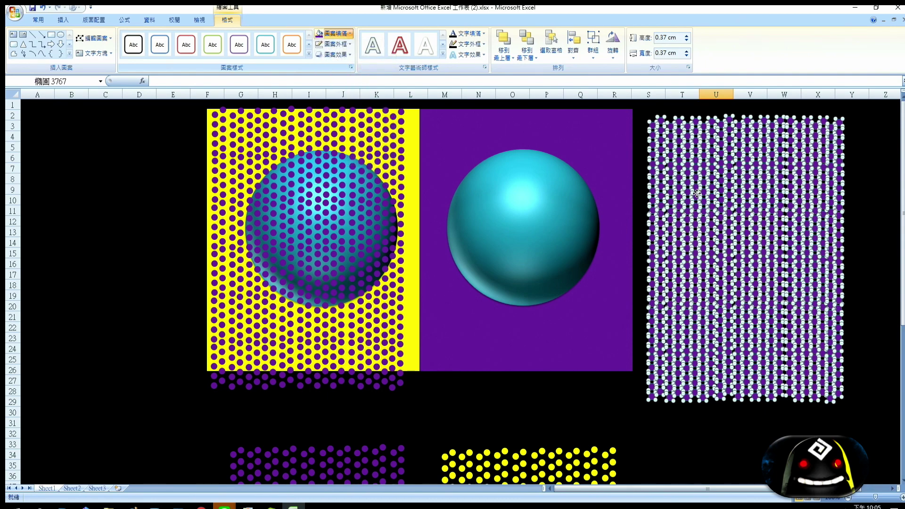
drag(648, 110, 771, 363)
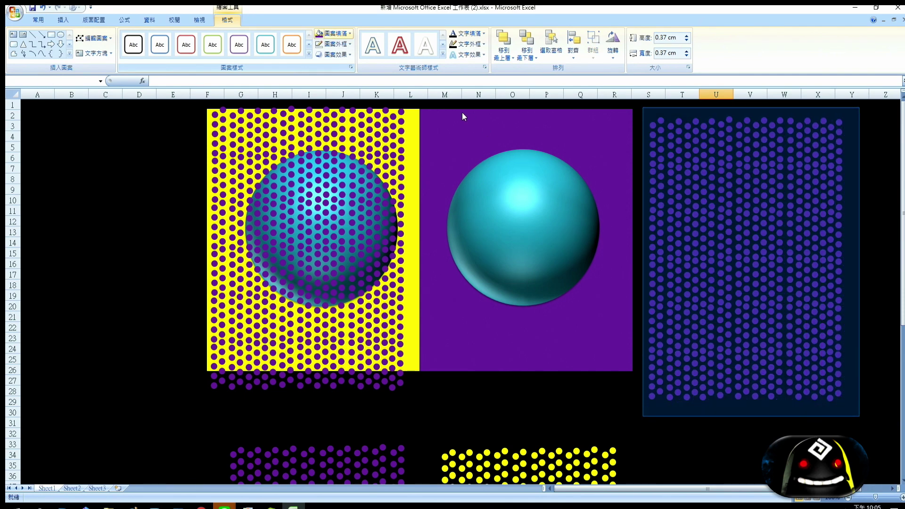
drag(444, 142, 444, 142)
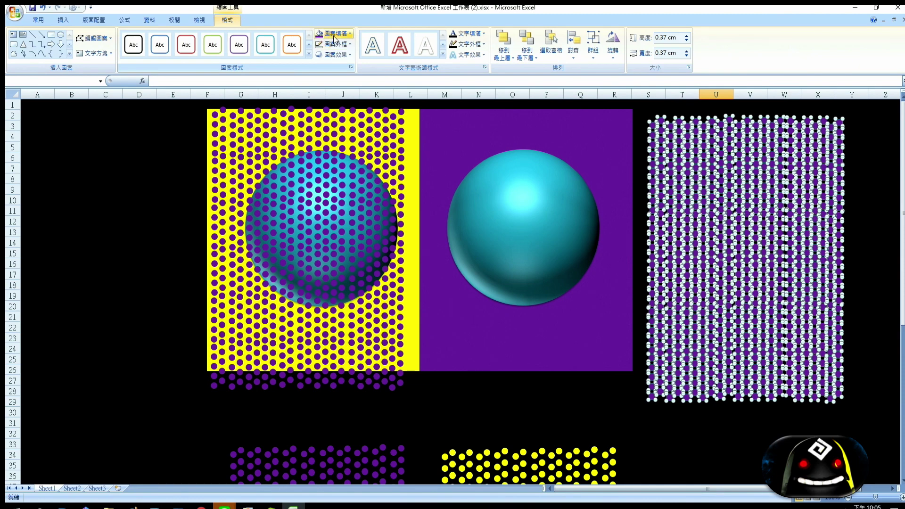
Fill the right grid's dots yellow and move them onto the purple panel's sphere
click(341, 35)
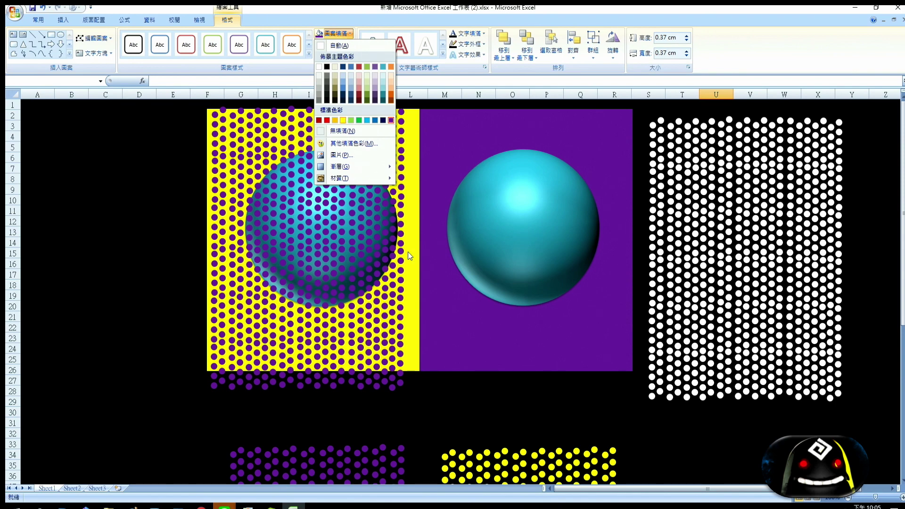
click(664, 360)
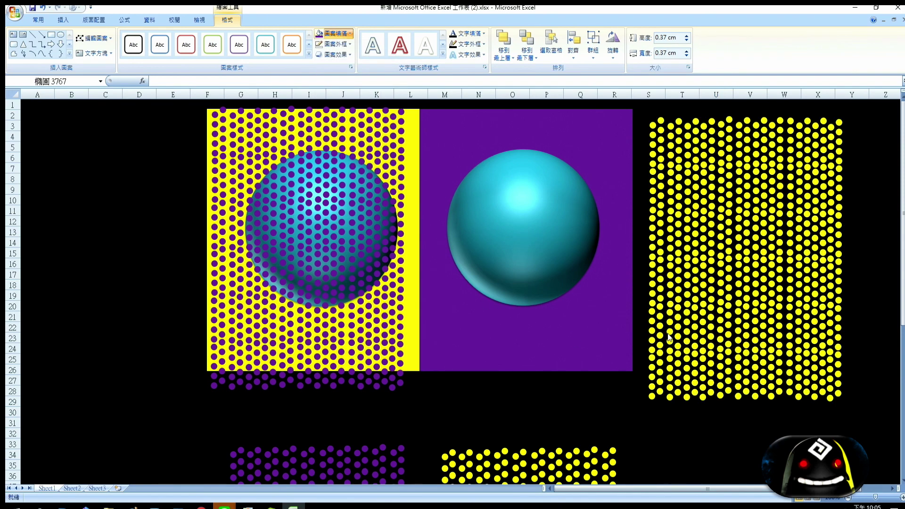
drag(618, 418, 878, 105)
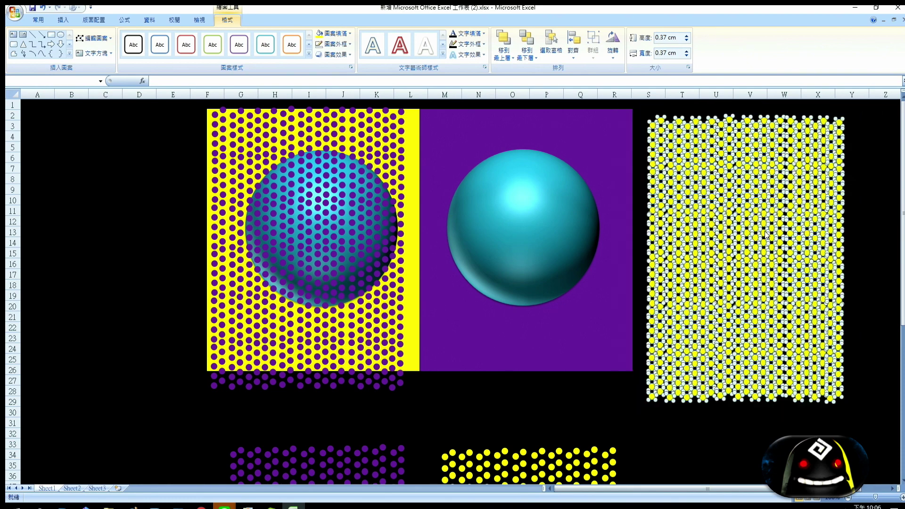
mouse_move(727, 223)
mouse_down()
mouse_move(513, 218)
mouse_move(519, 233)
mouse_move(550, 238)
mouse_up()
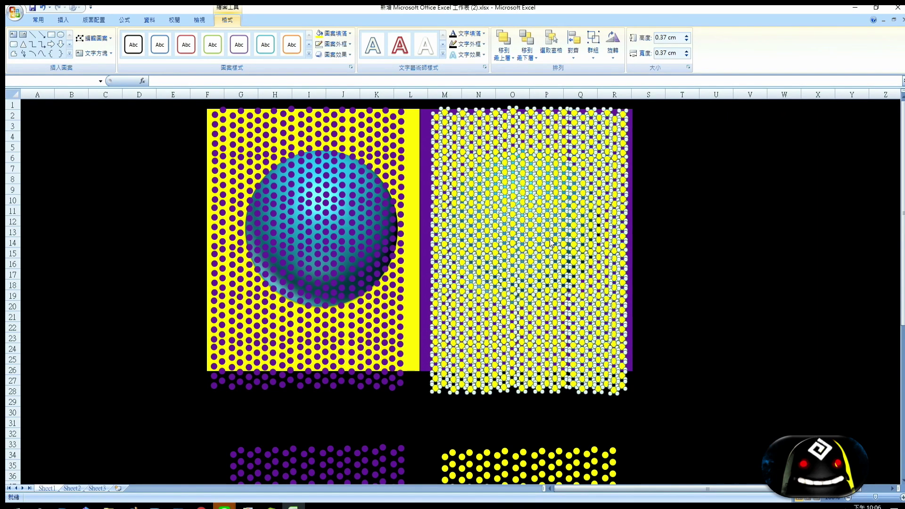
Delete the stray dots below both pictures and along their top edge
click(714, 247)
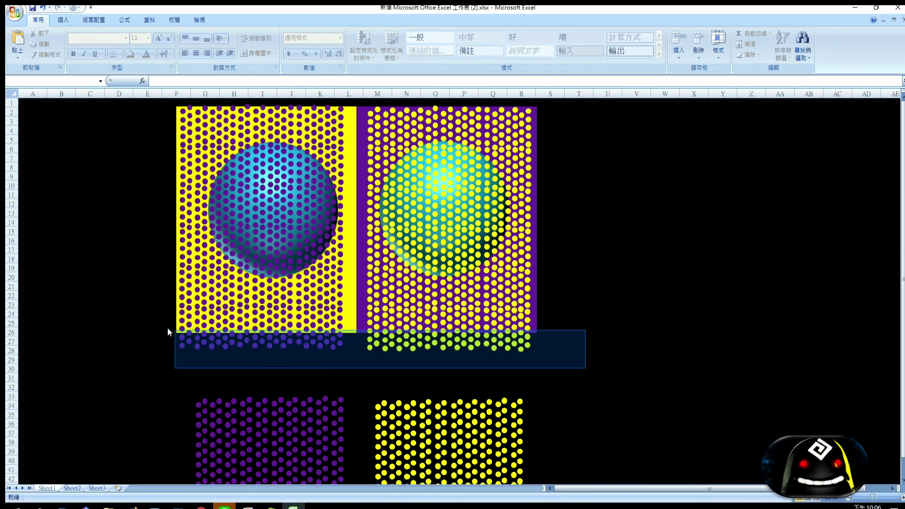
drag(433, 368, 150, 327)
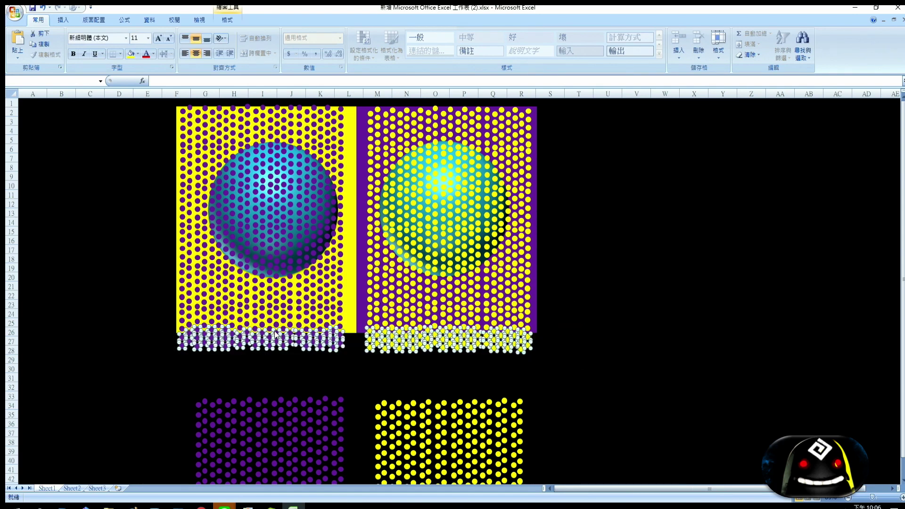
key(Delete)
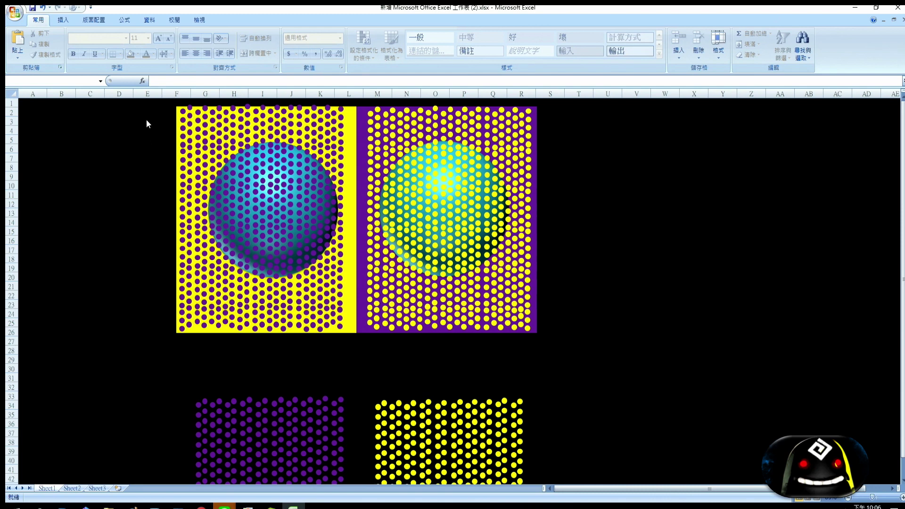
drag(176, 105, 570, 113)
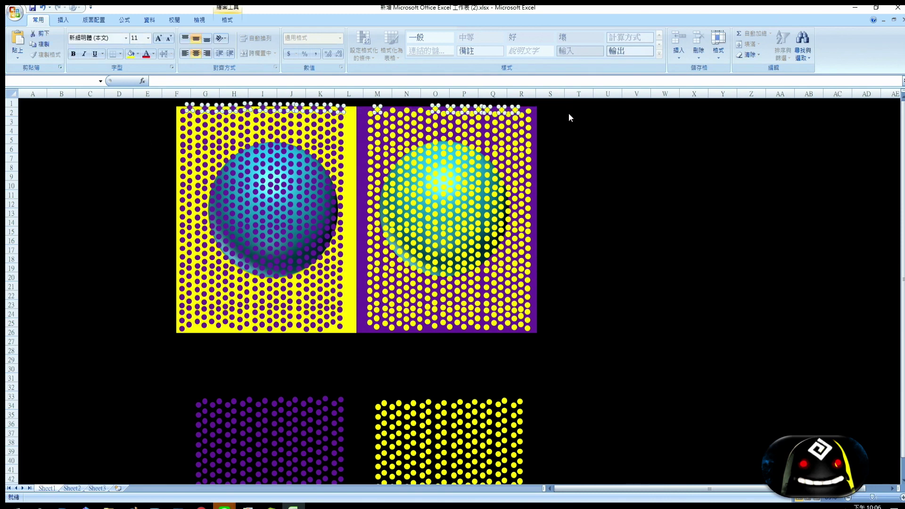
key(Delete)
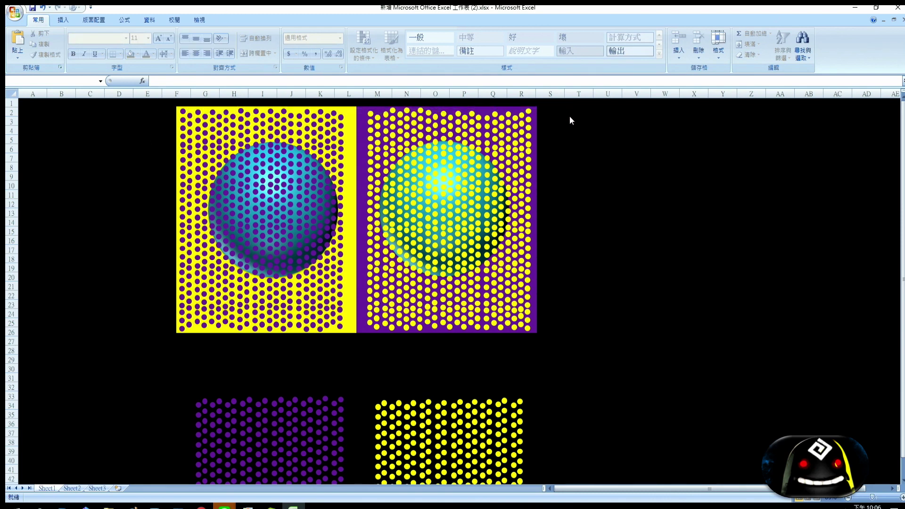
drag(581, 116, 103, 97)
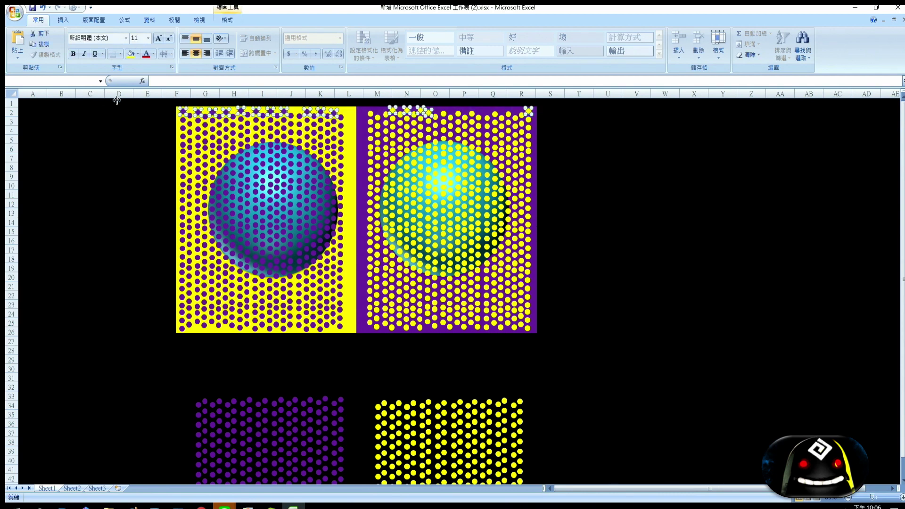
key(Delete)
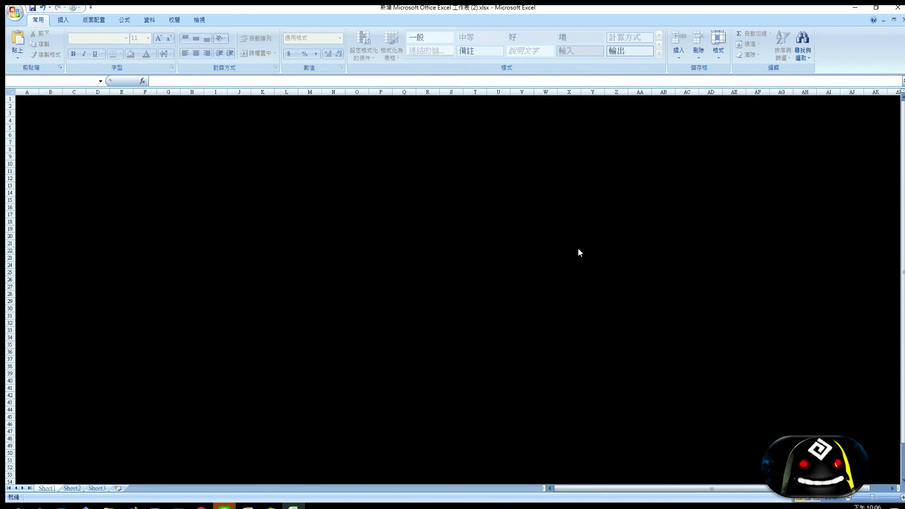
ctrl+scroll(572, 241, down, 1)
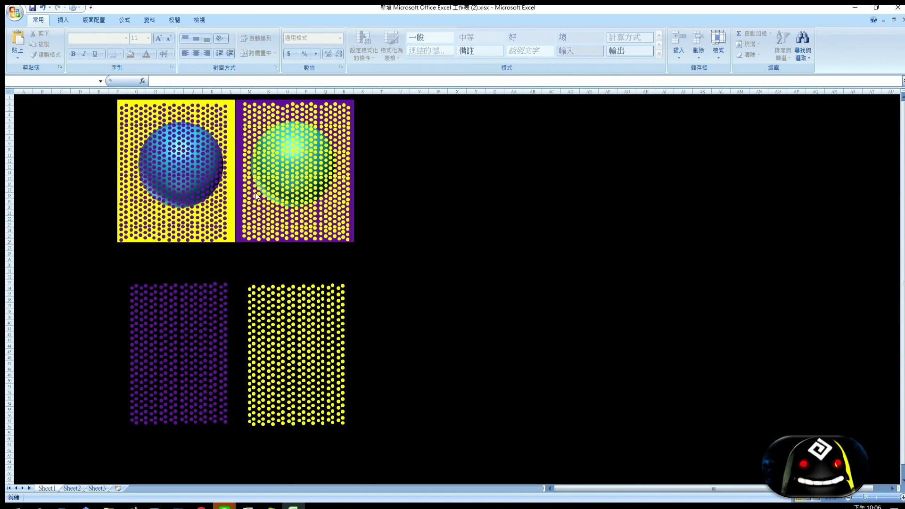
ctrl+scroll(245, 238, up, 1)
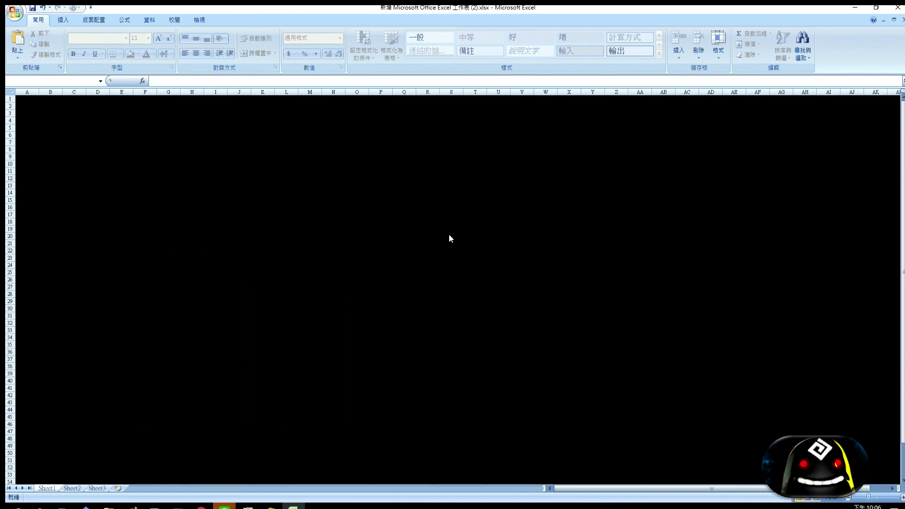